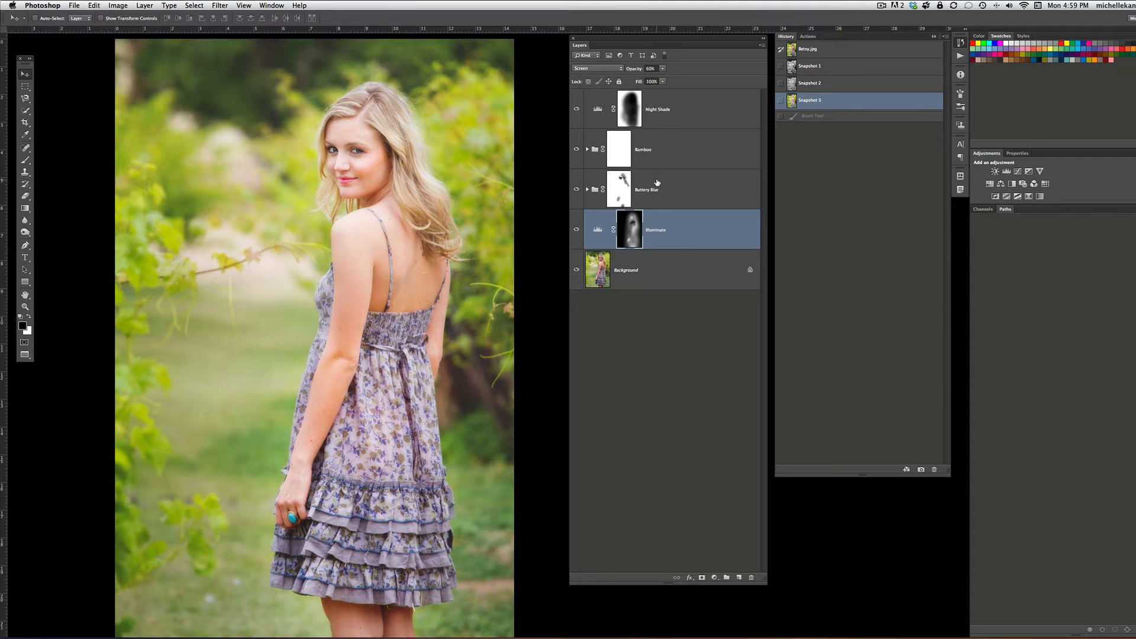
Step: Show only the Background layer, and revert the portrait to its original opening snapshot in the history
{"action": "left_click", "coordinate": [577, 271], "text": "alt"}
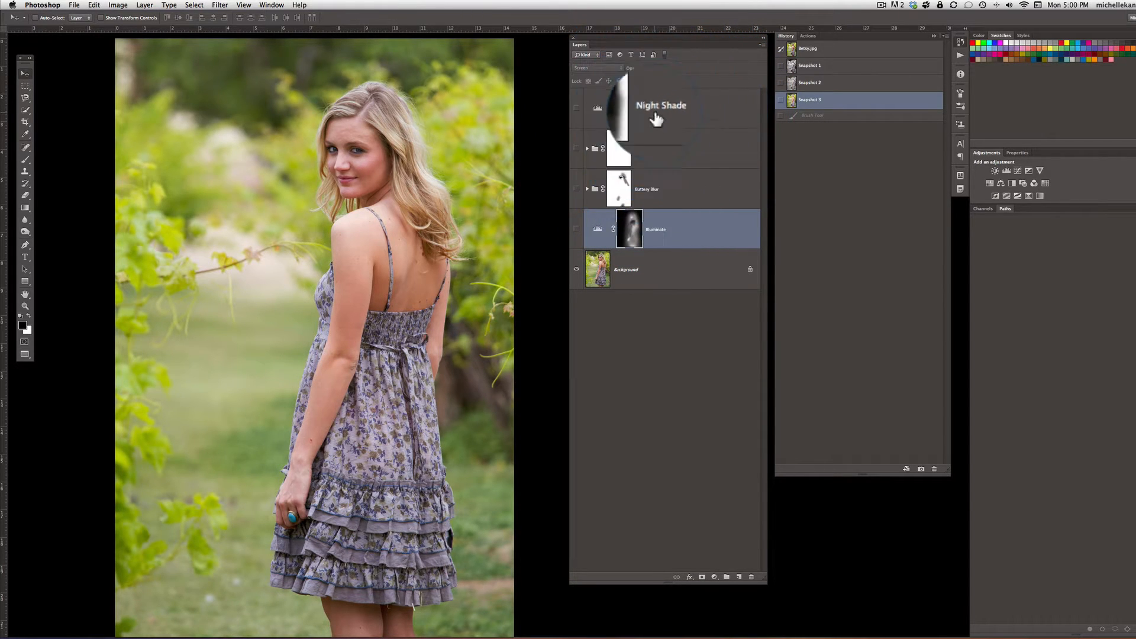
{"action": "left_click", "coordinate": [820, 52]}
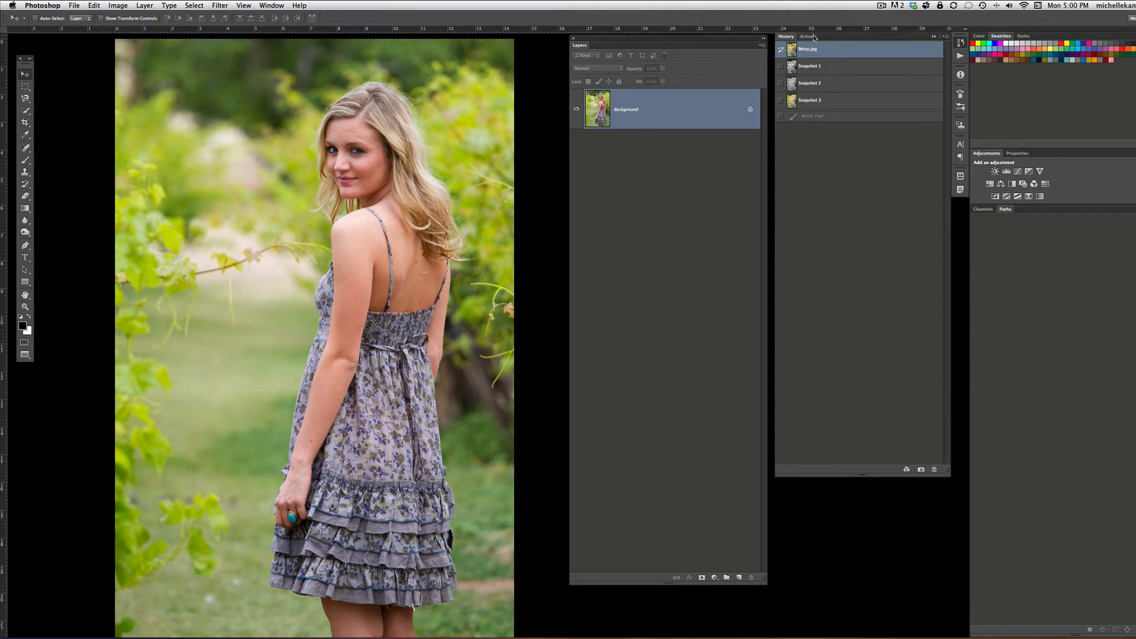
Step: Run the Illuminate action from the Light and Dark group of the Botanical Blends set
{"action": "left_click", "coordinate": [809, 37]}
{"action": "scroll", "coordinate": [813, 369], "scroll_direction": "down", "scroll_amount": 5}
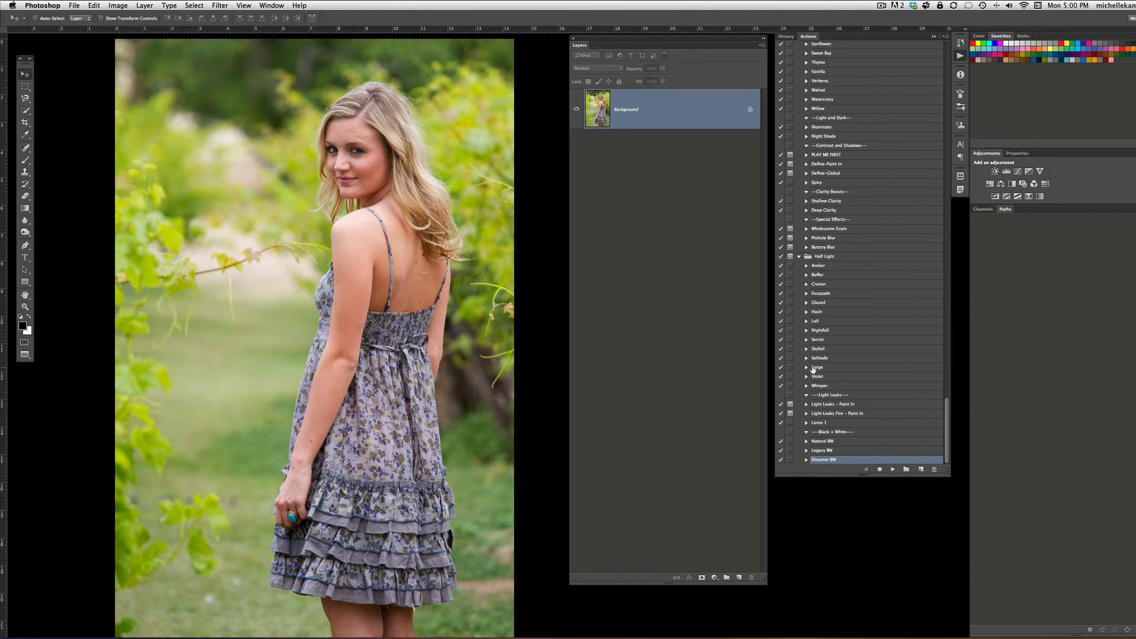
{"action": "scroll", "coordinate": [813, 370], "scroll_direction": "up", "scroll_amount": 5}
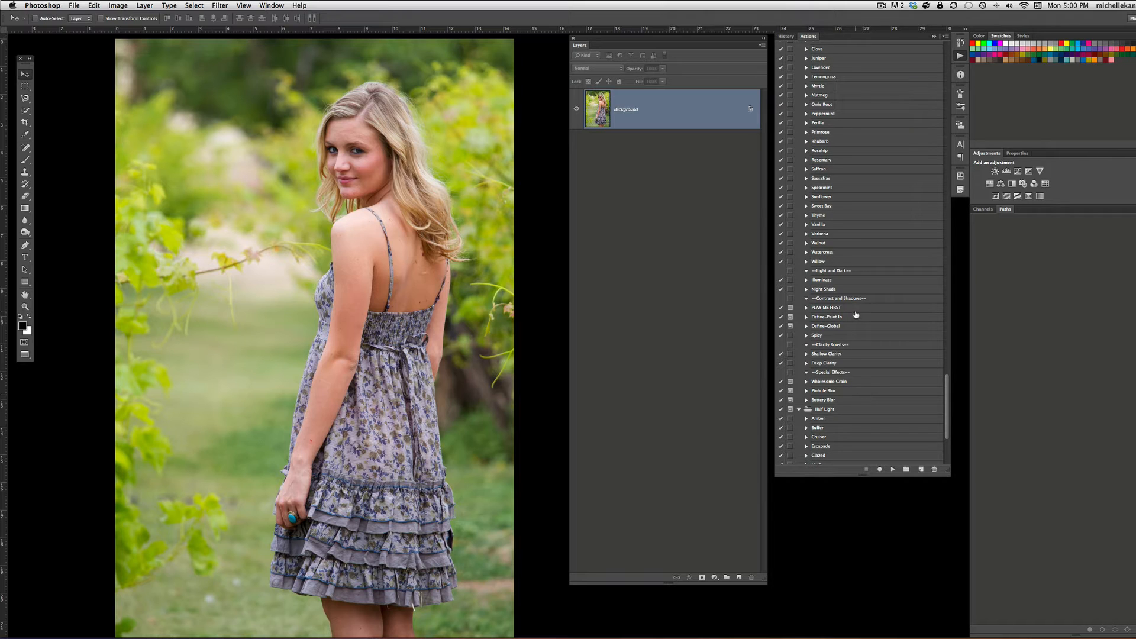
{"action": "left_click", "coordinate": [836, 280]}
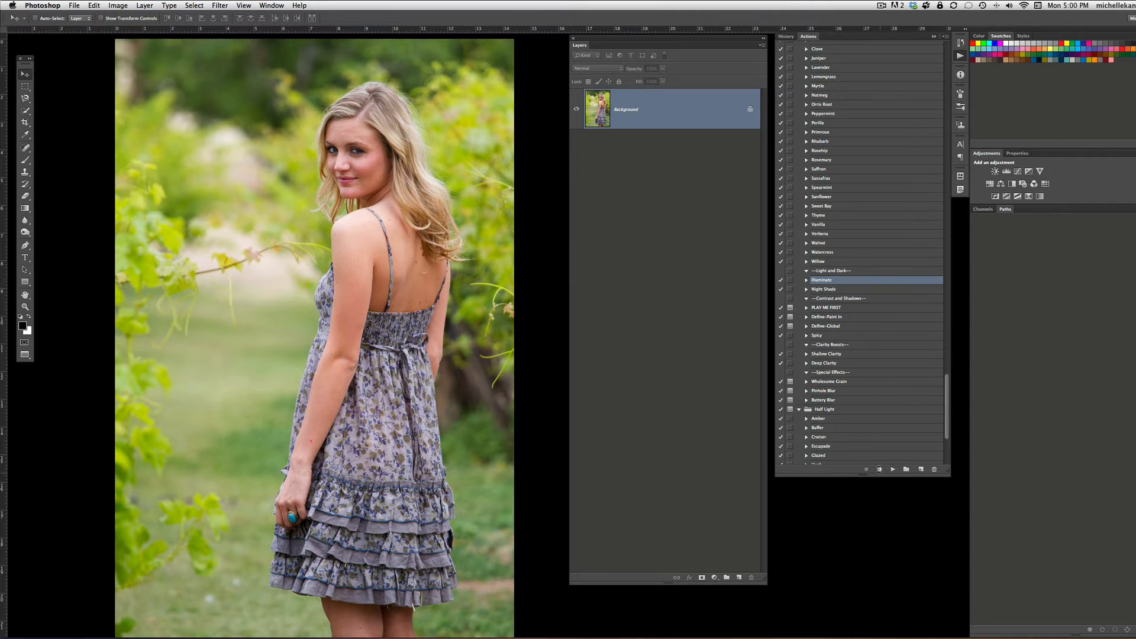
{"action": "left_click", "coordinate": [893, 469]}
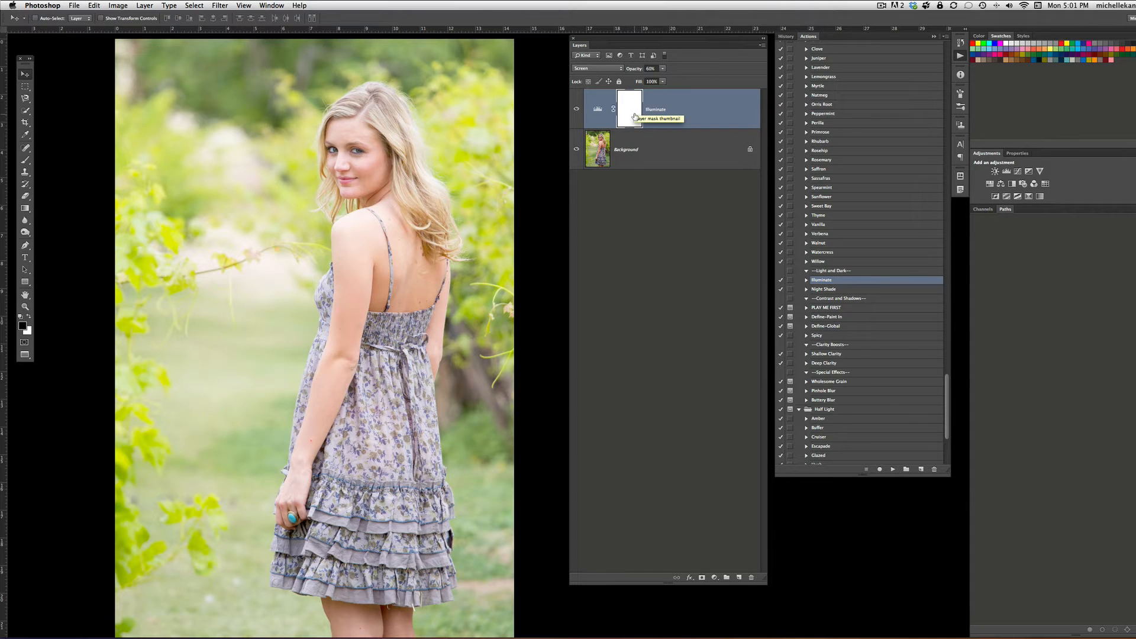
Step: Invert the Illuminate mask and paint it white at 20% opacity over the woman's face, arm, hand and legs
{"action": "key", "text": "super+i"}
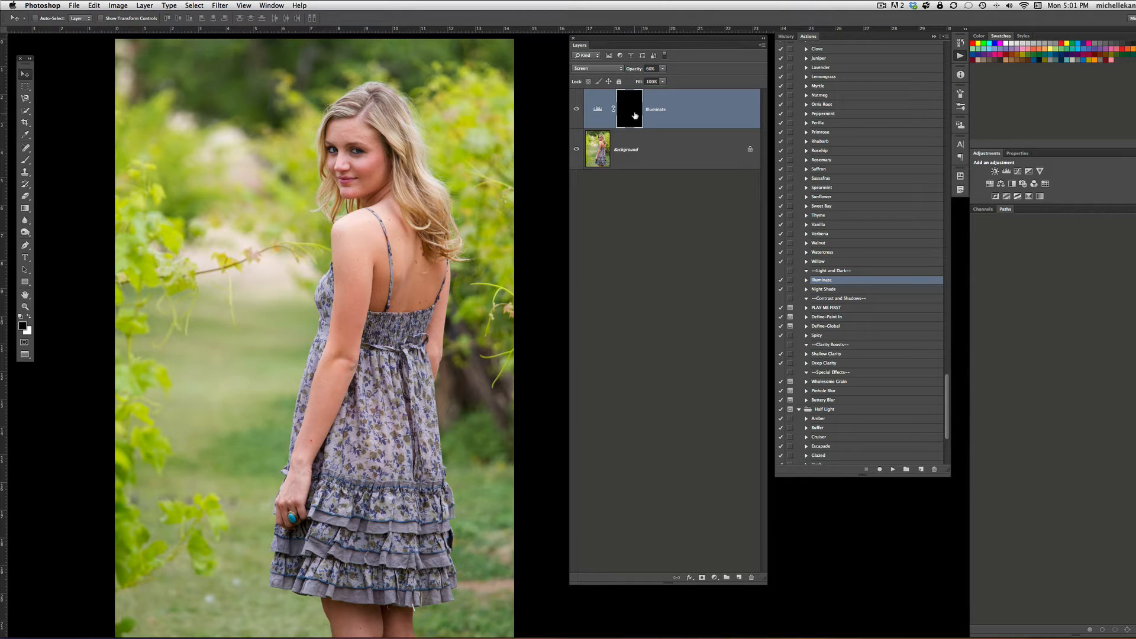
{"action": "key", "text": "x"}
{"action": "key", "text": "b"}
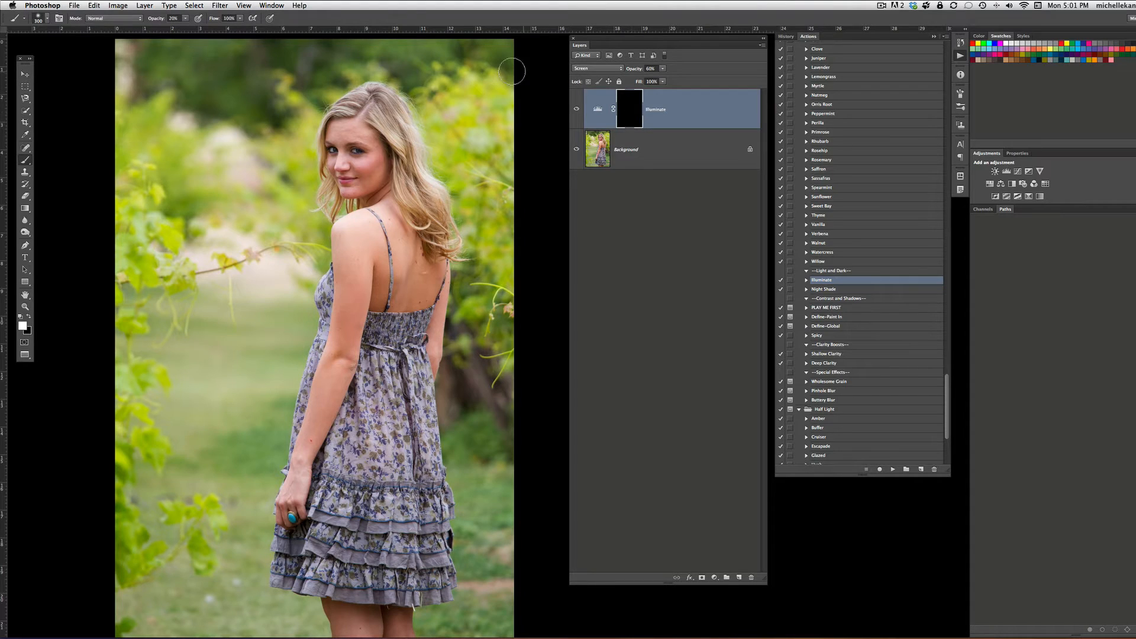
{"action": "key", "text": "bracketright"}
{"action": "key", "text": "bracketright"}
{"action": "mouse_move", "coordinate": [352, 127]}
{"action": "left_mouse_down"}
{"action": "mouse_move", "coordinate": [357, 182]}
{"action": "mouse_move", "coordinate": [368, 116]}
{"action": "mouse_move", "coordinate": [356, 190]}
{"action": "mouse_move", "coordinate": [366, 182]}
{"action": "mouse_move", "coordinate": [344, 147]}
{"action": "mouse_move", "coordinate": [349, 201]}
{"action": "left_mouse_up"}
{"action": "mouse_move", "coordinate": [334, 380]}
{"action": "left_mouse_down"}
{"action": "mouse_move", "coordinate": [296, 467]}
{"action": "mouse_move", "coordinate": [322, 428]}
{"action": "mouse_move", "coordinate": [355, 304]}
{"action": "mouse_move", "coordinate": [352, 323]}
{"action": "mouse_move", "coordinate": [411, 298]}
{"action": "mouse_move", "coordinate": [382, 290]}
{"action": "mouse_move", "coordinate": [416, 261]}
{"action": "mouse_move", "coordinate": [405, 293]}
{"action": "mouse_move", "coordinate": [356, 290]}
{"action": "left_mouse_up"}
{"action": "mouse_move", "coordinate": [300, 477]}
{"action": "left_mouse_down"}
{"action": "mouse_move", "coordinate": [286, 514]}
{"action": "mouse_move", "coordinate": [293, 527]}
{"action": "mouse_move", "coordinate": [319, 513]}
{"action": "left_mouse_up"}
{"action": "mouse_move", "coordinate": [381, 607]}
{"action": "left_mouse_down"}
{"action": "mouse_move", "coordinate": [351, 618]}
{"action": "mouse_move", "coordinate": [409, 624]}
{"action": "mouse_move", "coordinate": [321, 607]}
{"action": "mouse_move", "coordinate": [423, 618]}
{"action": "mouse_move", "coordinate": [324, 614]}
{"action": "mouse_move", "coordinate": [428, 610]}
{"action": "left_mouse_up"}
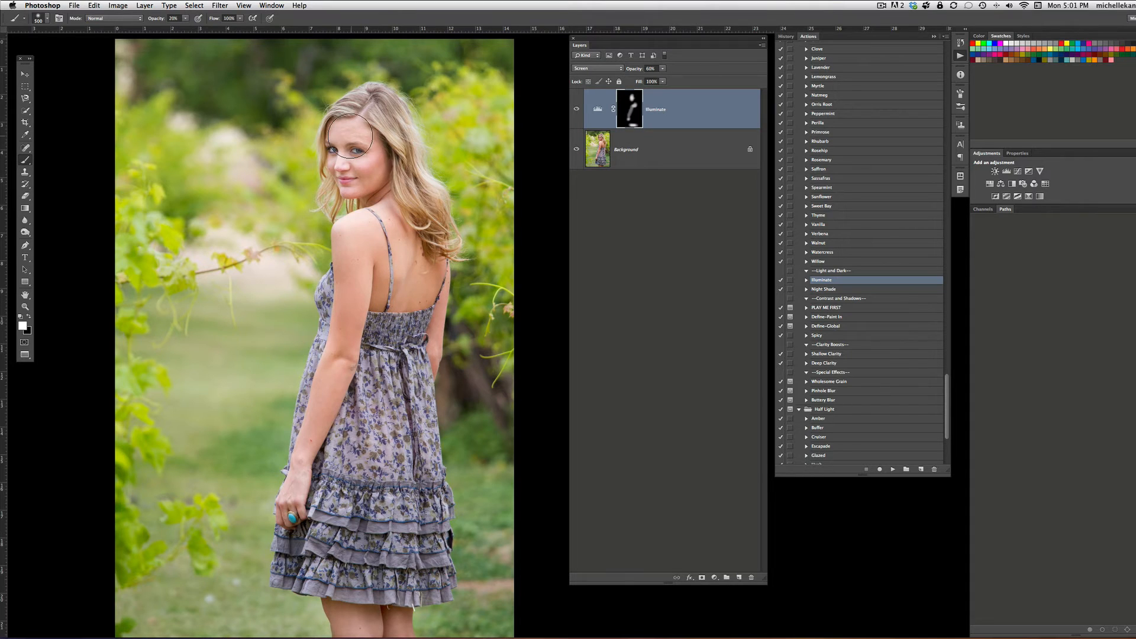
Step: Brighten the dress on the Illuminate mask with a white brush enlarged to 1200 px
{"action": "key", "text": "bracketright"}
{"action": "key", "text": "bracketright"}
{"action": "key", "text": "bracketright"}
{"action": "key", "text": "bracketright"}
{"action": "key", "text": "bracketright"}
{"action": "key", "text": "bracketright"}
{"action": "key", "text": "bracketright"}
{"action": "left_click_drag", "start_coordinate": [408, 562], "coordinate": [398, 403]}
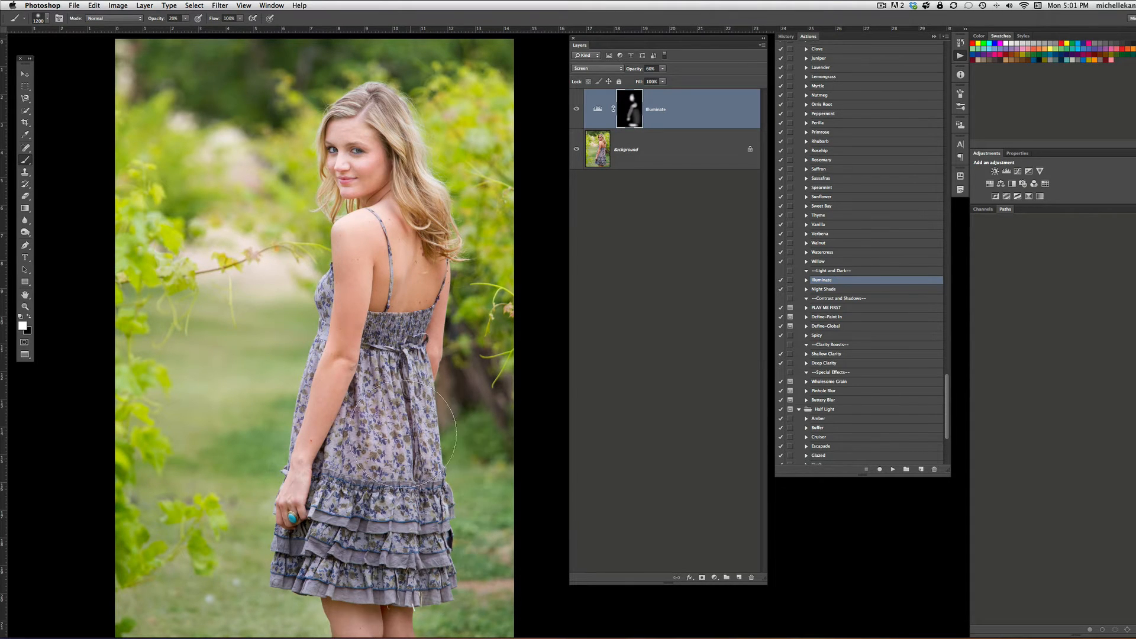
Step: Lightly paint the background and the woman's shoulder area on the Illuminate mask with an 1800 px white brush at 10% opacity
{"action": "key", "text": "bracketright"}
{"action": "key", "text": "bracketright"}
{"action": "key", "text": "bracketright"}
{"action": "key", "text": "bracketright"}
{"action": "key", "text": "bracketright"}
{"action": "key", "text": "bracketright"}
{"action": "key", "text": "1"}
{"action": "mouse_move", "coordinate": [228, 415]}
{"action": "left_mouse_down"}
{"action": "mouse_move", "coordinate": [265, 521]}
{"action": "mouse_move", "coordinate": [248, 297]}
{"action": "left_mouse_up"}
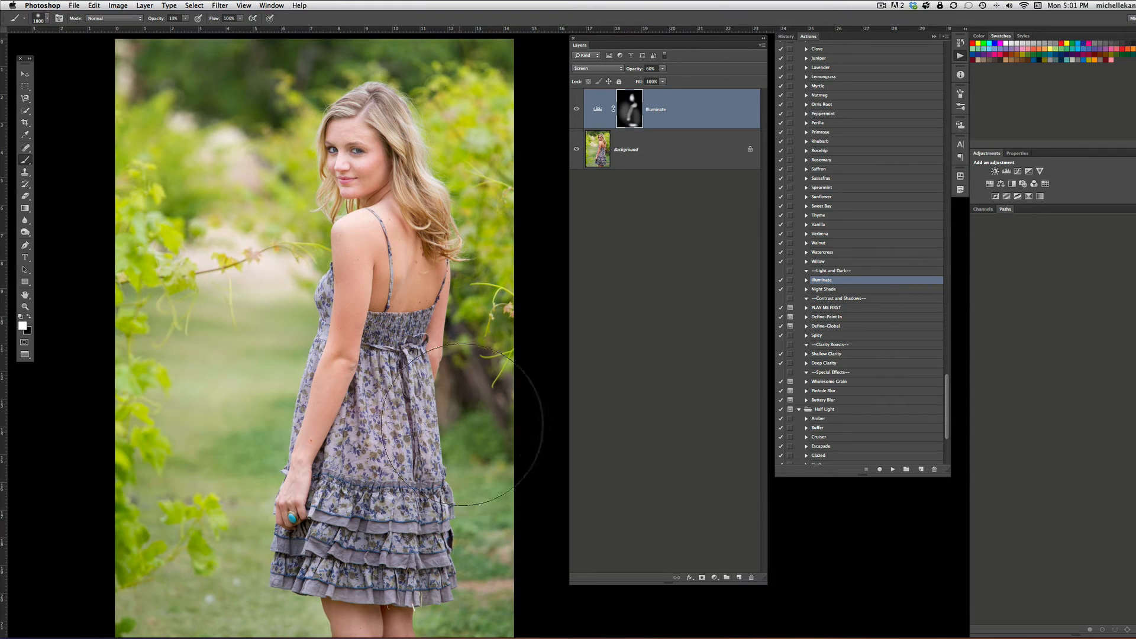
{"action": "left_click_drag", "start_coordinate": [247, 182], "coordinate": [261, 418]}
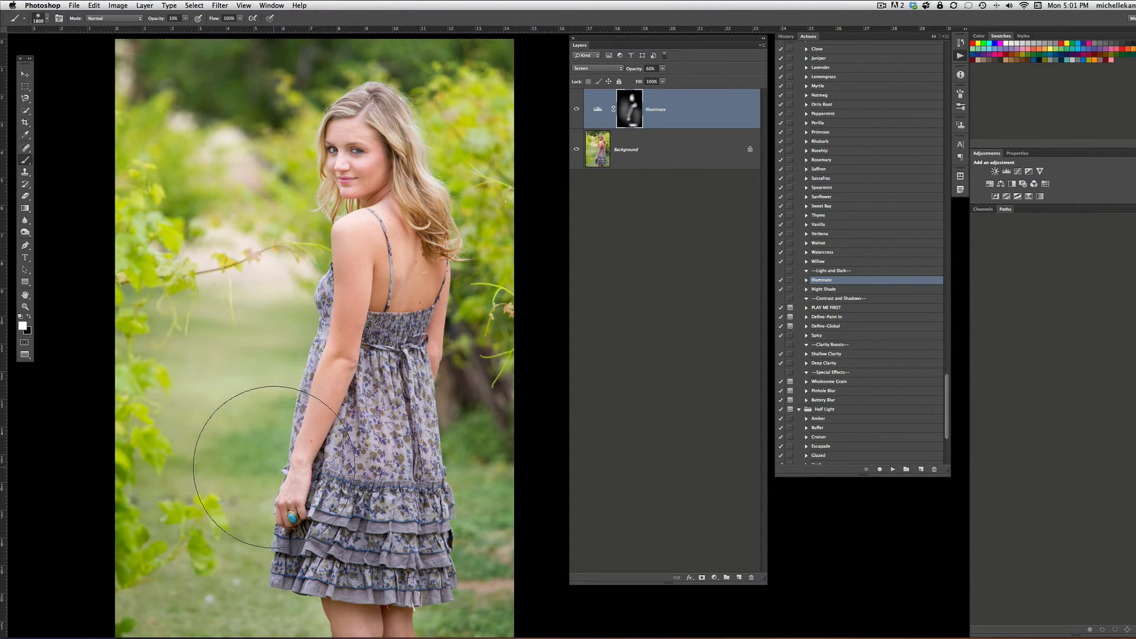
{"action": "left_click", "coordinate": [360, 281]}
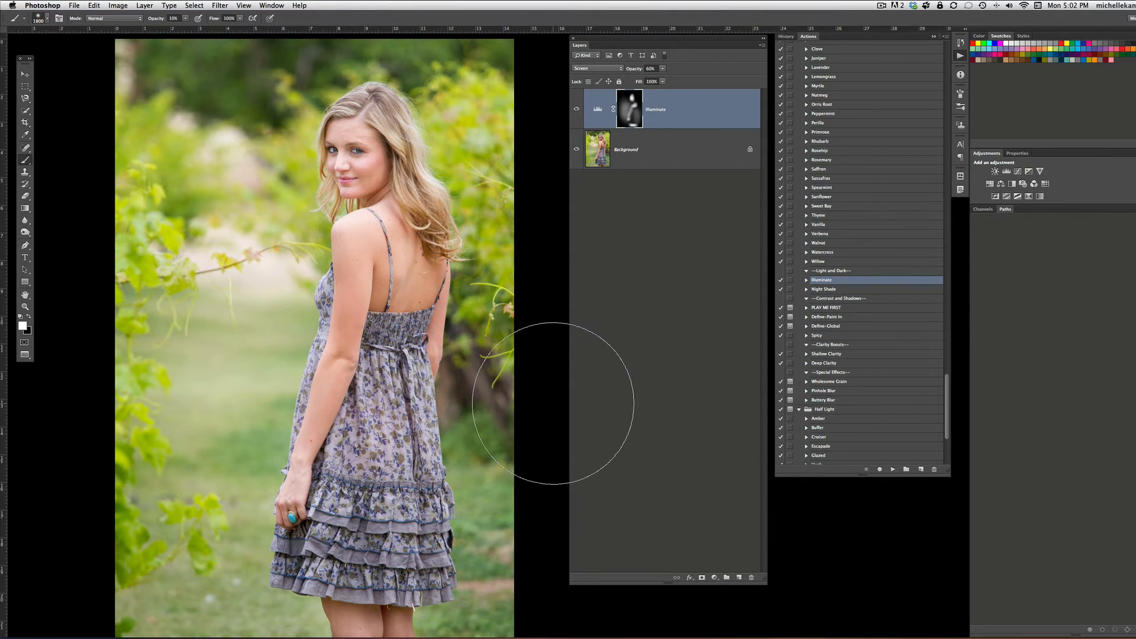
Step: Reduce the brush size to 300 px
{"action": "key", "text": "bracketleft"}
{"action": "key", "text": "bracketleft"}
{"action": "key", "text": "bracketleft"}
{"action": "key", "text": "bracketleft"}
{"action": "key", "text": "bracketleft"}
{"action": "key", "text": "bracketleft"}
{"action": "key", "text": "bracketleft"}
{"action": "key", "text": "bracketleft"}
{"action": "key", "text": "bracketleft"}
{"action": "key", "text": "bracketleft"}
{"action": "key", "text": "bracketleft"}
{"action": "key", "text": "bracketleft"}
{"action": "key", "text": "bracketleft"}
{"action": "key", "text": "bracketleft"}
{"action": "key", "text": "bracketleft"}
{"action": "key", "text": "bracketleft"}
{"action": "key", "text": "bracketleft"}
{"action": "key", "text": "bracketleft"}
{"action": "key", "text": "bracketleft"}
{"action": "key", "text": "bracketleft"}
{"action": "key", "text": "bracketright"}
{"action": "key", "text": "bracketright"}
{"action": "key", "text": "bracketright"}
{"action": "key", "text": "bracketright"}
{"action": "key", "text": "bracketright"}
Step: Collapse the Half Light action set and run the Buttery Blur action, continuing past its instruction message
{"action": "left_click", "coordinate": [799, 409]}
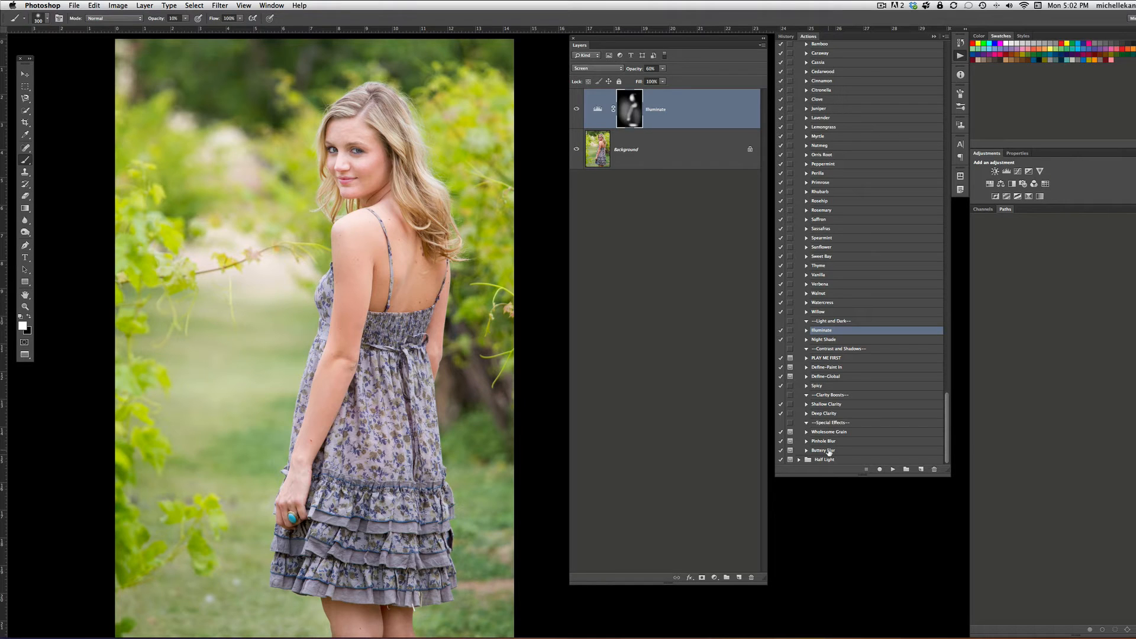
{"action": "left_click", "coordinate": [830, 451]}
{"action": "left_click", "coordinate": [893, 470]}
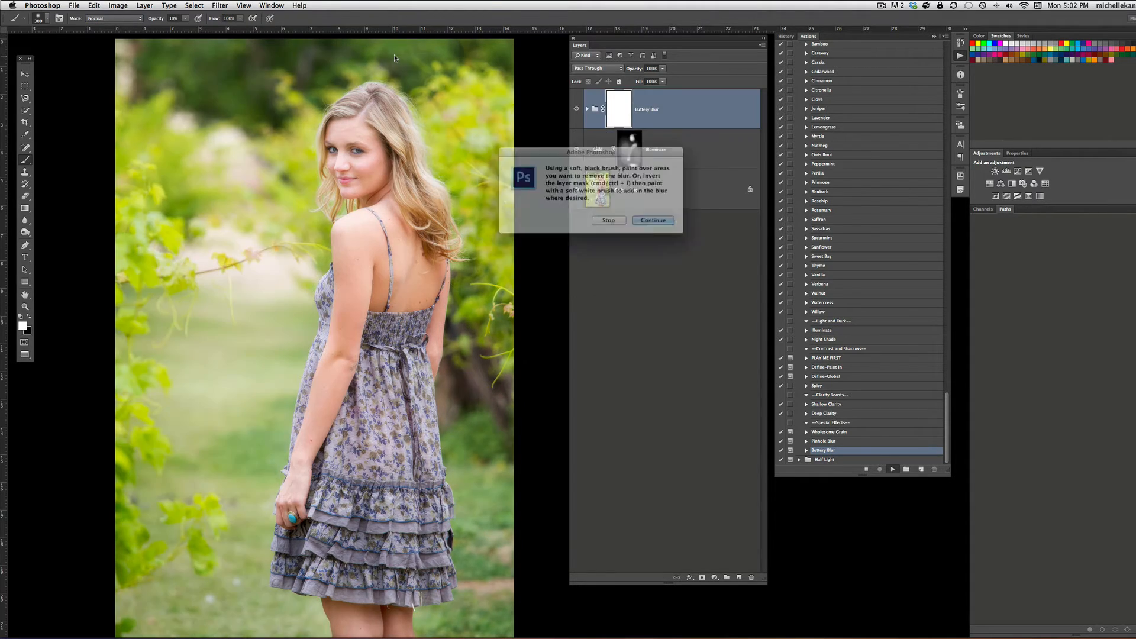
{"action": "left_click", "coordinate": [651, 224]}
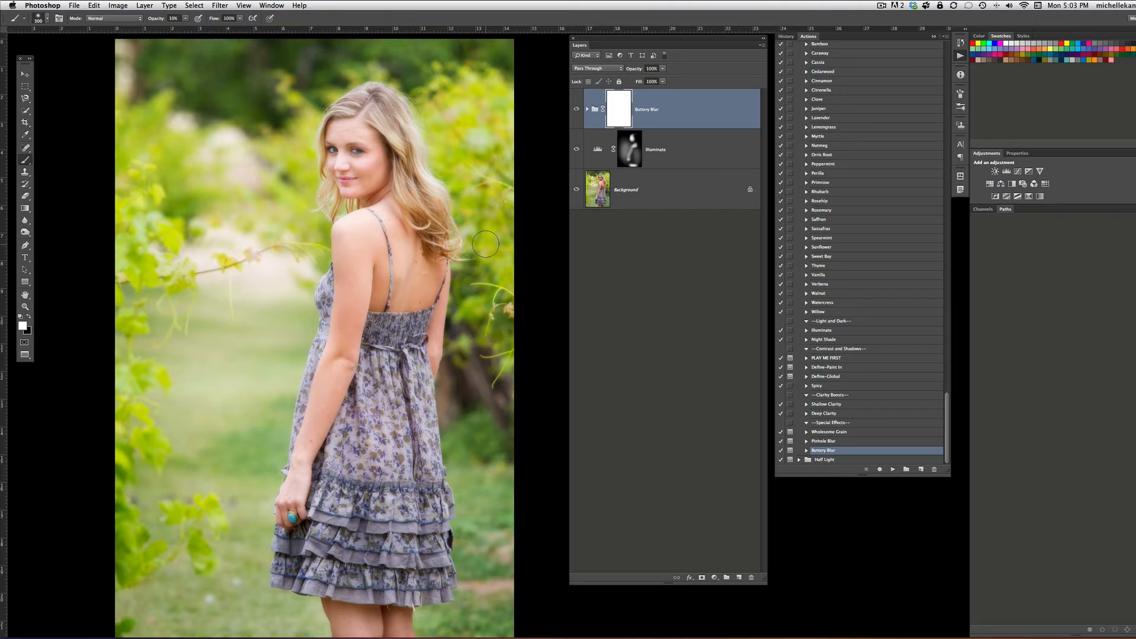
Step: Remove the blur from both eyes on the Buttery Blur mask with a small black brush at 60% opacity
{"action": "key", "text": "x"}
{"action": "key", "text": "6"}
{"action": "key", "text": "bracketleft"}
{"action": "key", "text": "bracketleft"}
{"action": "key", "text": "bracketleft"}
{"action": "key", "text": "bracketleft"}
{"action": "key", "text": "bracketleft"}
{"action": "key", "text": "bracketleft"}
{"action": "key", "text": "bracketleft"}
{"action": "left_click", "coordinate": [333, 149]}
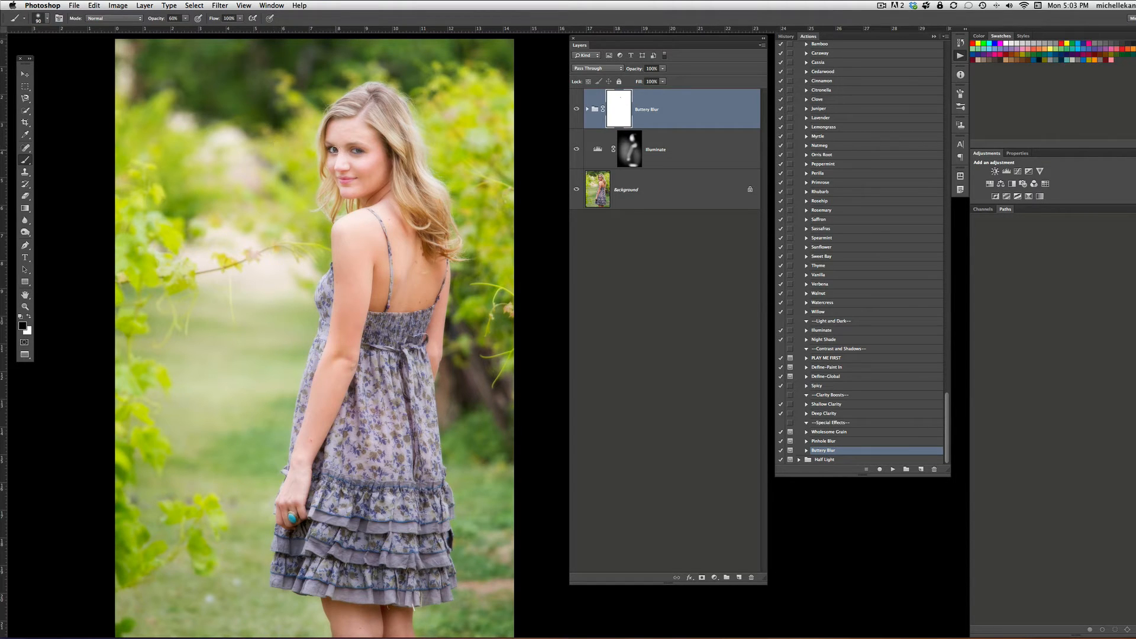
{"action": "left_click", "coordinate": [357, 150]}
Step: Mask the Buttery Blur out of the hair with a 500 px black brush at 20% opacity
{"action": "key", "text": "bracketleft"}
{"action": "key", "text": "bracketright"}
{"action": "key", "text": "bracketright"}
{"action": "key", "text": "bracketright"}
{"action": "key", "text": "bracketright"}
{"action": "key", "text": "bracketright"}
{"action": "key", "text": "bracketright"}
{"action": "key", "text": "bracketright"}
{"action": "key", "text": "bracketright"}
{"action": "key", "text": "bracketright"}
{"action": "key", "text": "bracketright"}
{"action": "mouse_move", "coordinate": [452, 267]}
{"action": "left_mouse_down"}
{"action": "mouse_move", "coordinate": [415, 136]}
{"action": "mouse_move", "coordinate": [347, 124]}
{"action": "left_mouse_up"}
Step: Run the Bamboo action from the Tones group of the Botanical Blends set
{"action": "scroll", "coordinate": [875, 424], "scroll_direction": "down", "scroll_amount": 10}
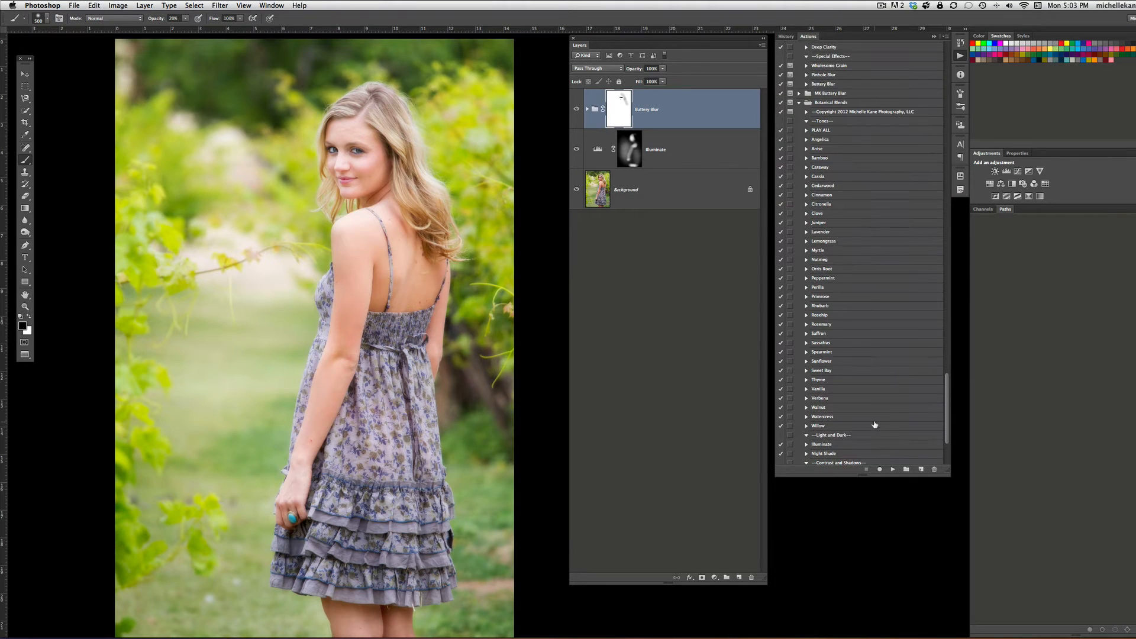
{"action": "left_click", "coordinate": [835, 158]}
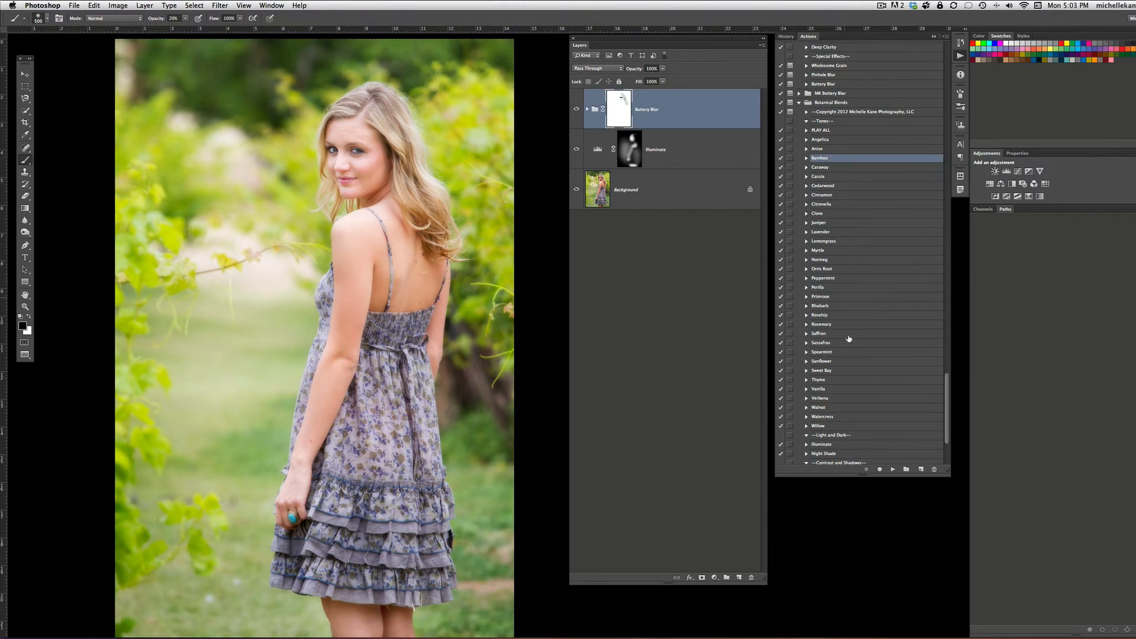
{"action": "left_click", "coordinate": [892, 469]}
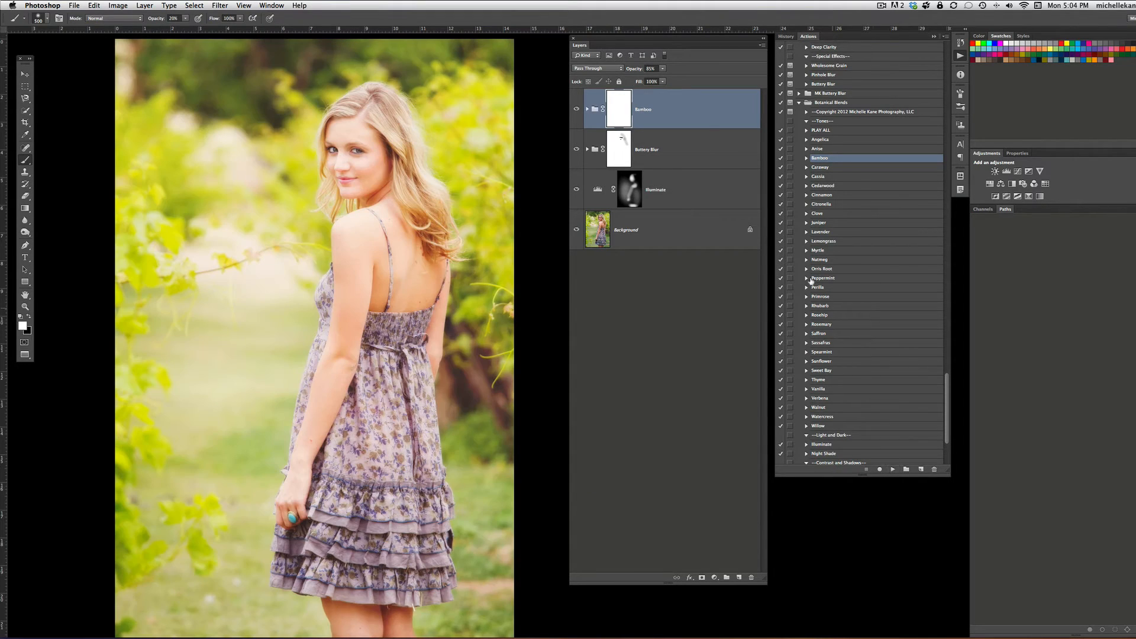
Step: Compare the portrait with and without the Bamboo group by toggling its visibility
{"action": "left_click", "coordinate": [577, 110]}
{"action": "left_click", "coordinate": [577, 110]}
{"action": "left_click", "coordinate": [577, 109]}
{"action": "left_click", "coordinate": [577, 109]}
Step: Expand the Bamboo group and hide its Pop, Haze, Matte, Cherry, Golden and Boost layers
{"action": "left_click", "coordinate": [588, 110]}
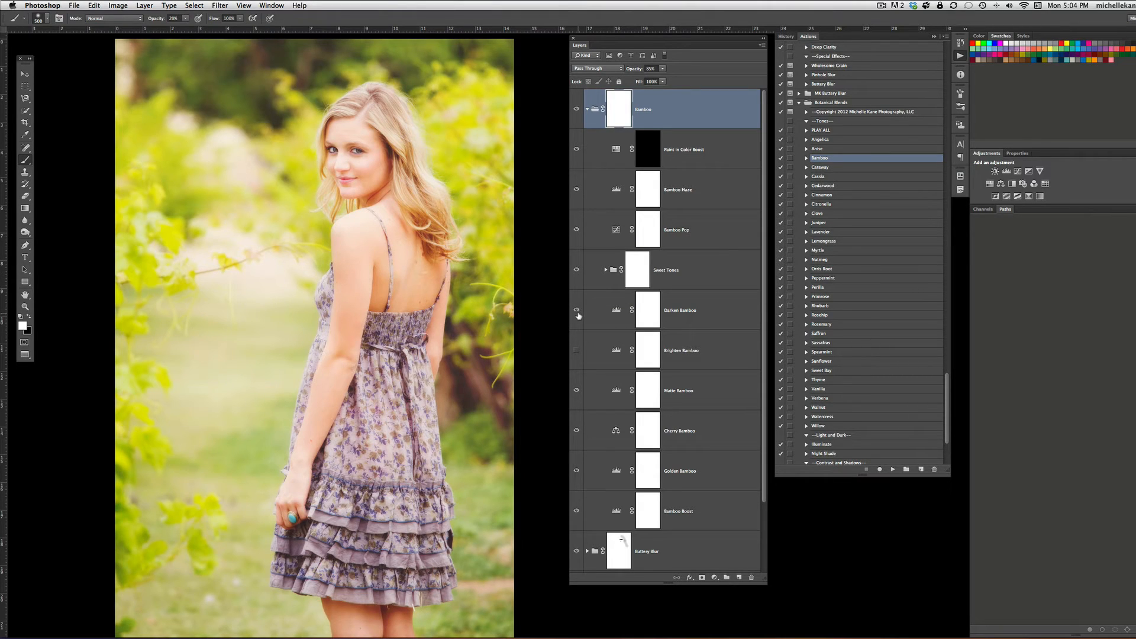
{"action": "left_click", "coordinate": [576, 230]}
{"action": "left_click", "coordinate": [577, 190]}
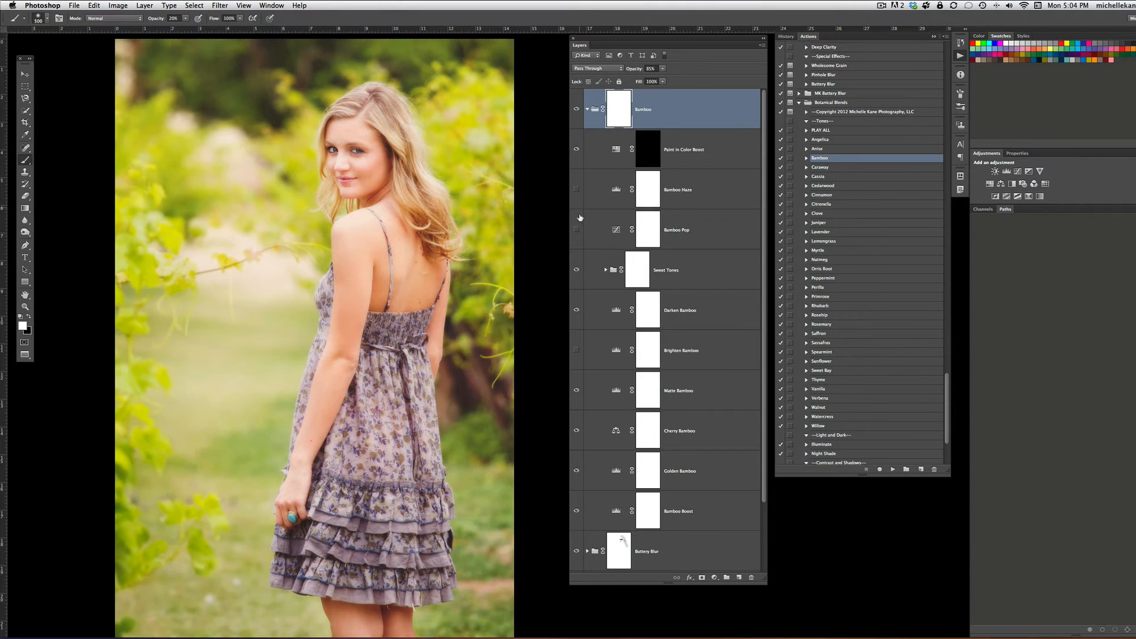
{"action": "left_click", "coordinate": [577, 391]}
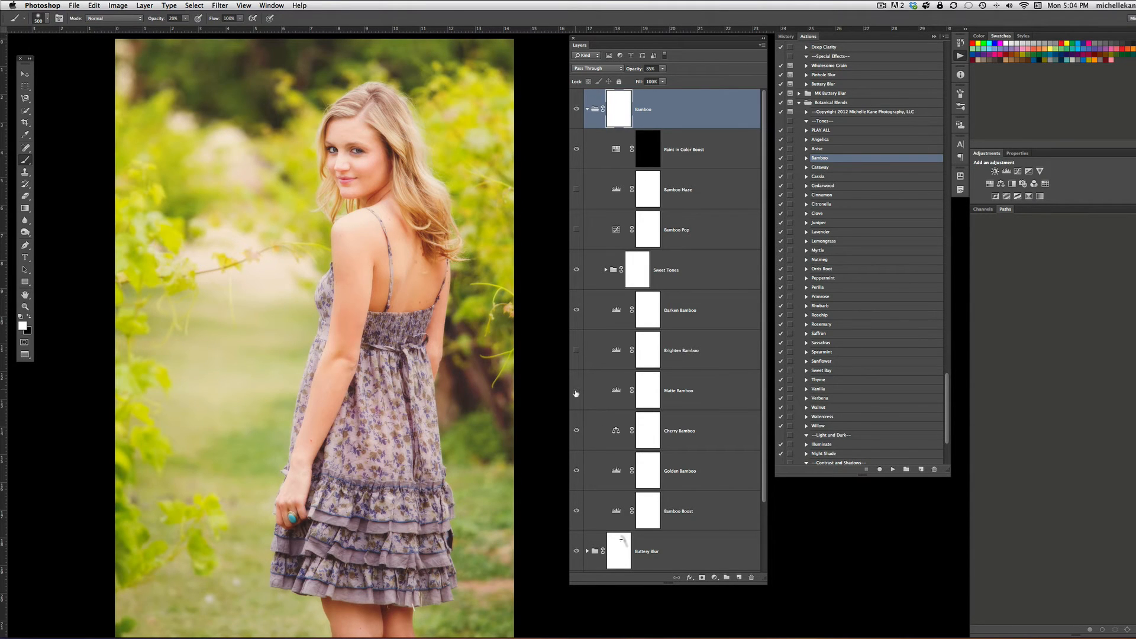
{"action": "left_click", "coordinate": [576, 431]}
{"action": "left_click", "coordinate": [577, 471]}
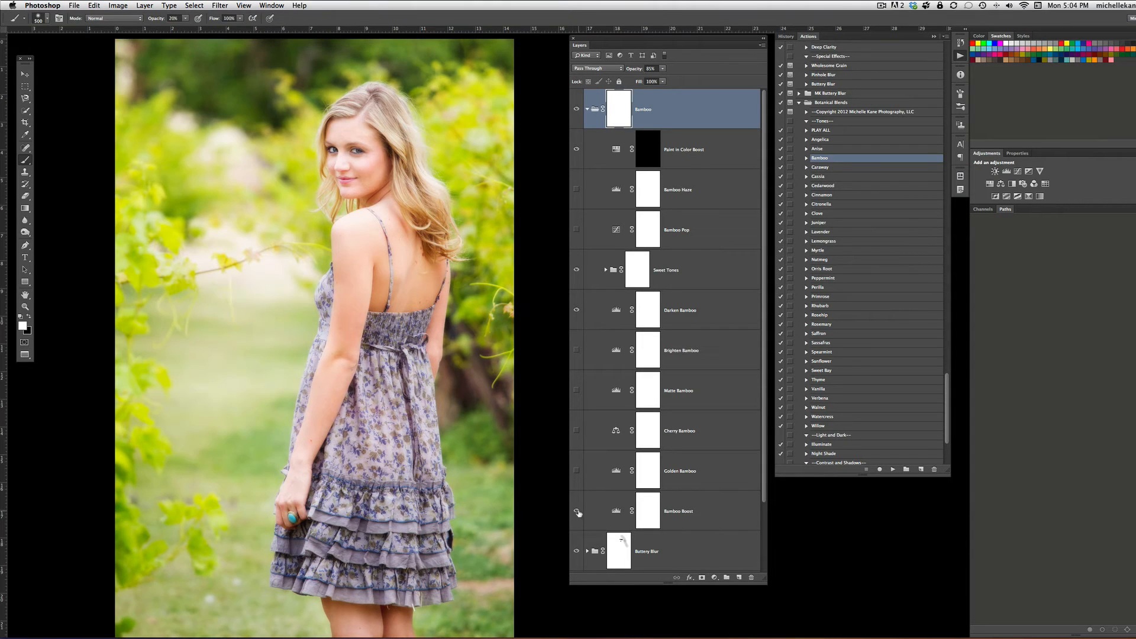
{"action": "left_click", "coordinate": [577, 512]}
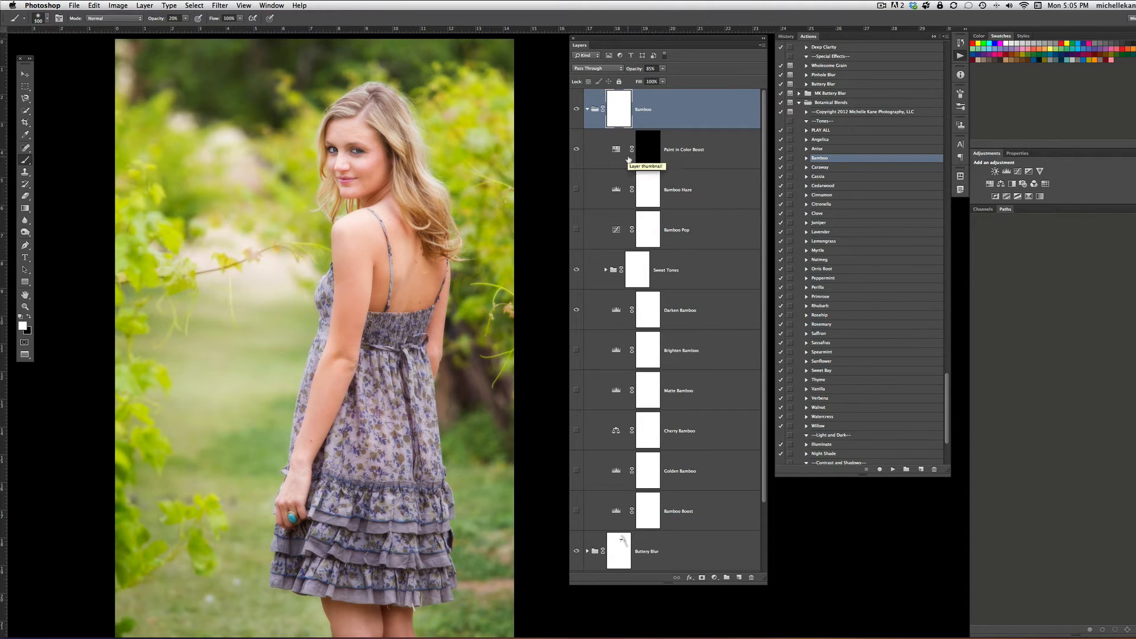
Step: Compare the image with and without the Darken Bamboo layer, leaving the layer switched on
{"action": "left_click", "coordinate": [576, 311]}
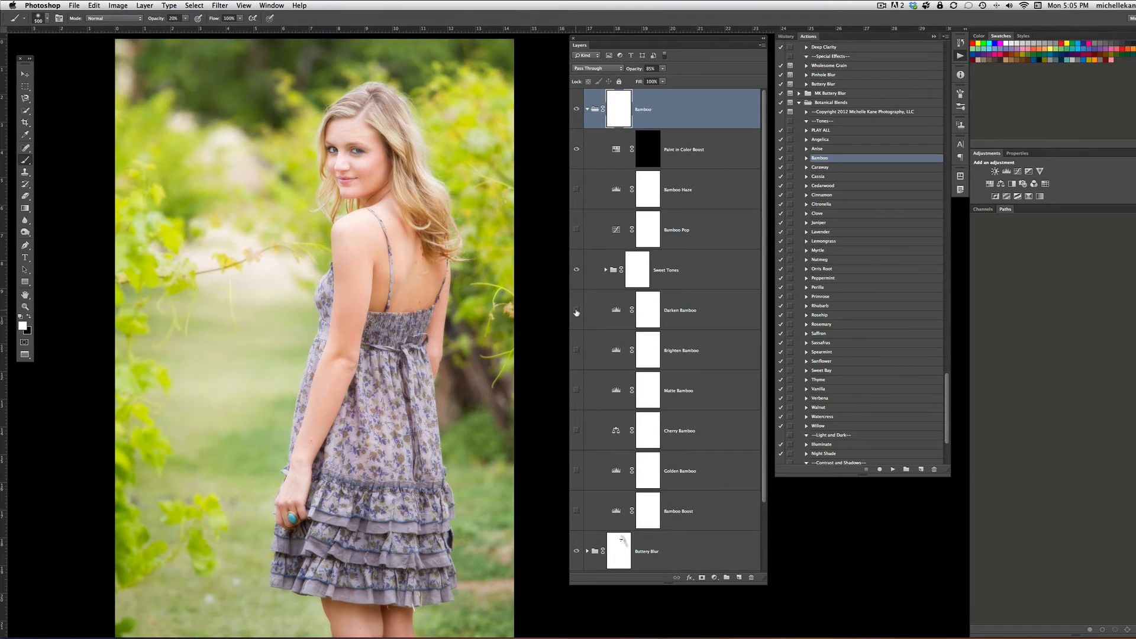
{"action": "left_click", "coordinate": [577, 311]}
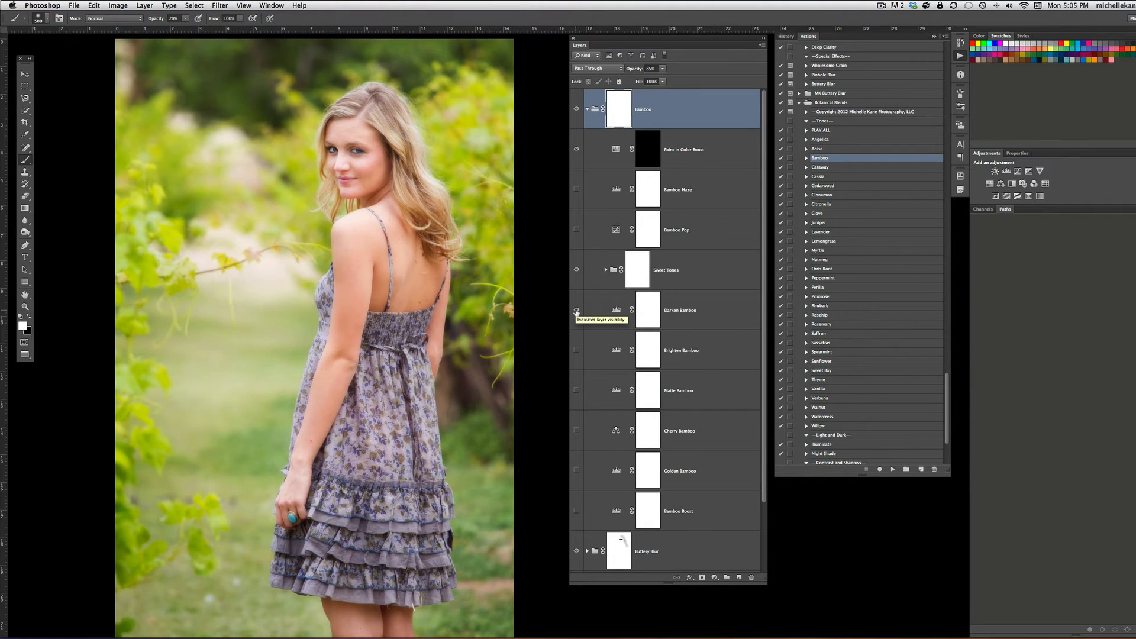
{"action": "left_click", "coordinate": [576, 312]}
{"action": "left_click", "coordinate": [576, 311]}
Step: Paint white over the skirt on the Paint in Color Boost mask, using up to an 800 px brush at 50% opacity
{"action": "left_click", "coordinate": [652, 148]}
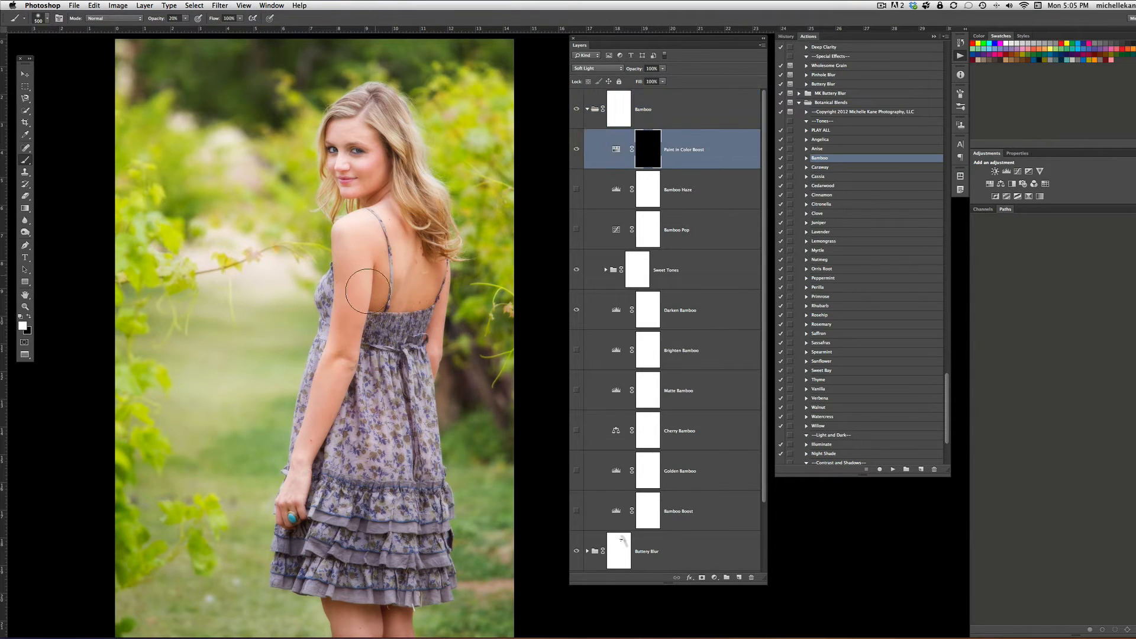
{"action": "mouse_move", "coordinate": [401, 351]}
{"action": "left_mouse_down"}
{"action": "mouse_move", "coordinate": [415, 468]}
{"action": "mouse_move", "coordinate": [409, 426]}
{"action": "mouse_move", "coordinate": [406, 474]}
{"action": "left_mouse_up"}
{"action": "key", "text": "bracketright"}
{"action": "key", "text": "bracketright"}
{"action": "key", "text": "bracketright"}
{"action": "mouse_move", "coordinate": [358, 574]}
{"action": "left_mouse_down"}
{"action": "mouse_move", "coordinate": [312, 562]}
{"action": "mouse_move", "coordinate": [418, 562]}
{"action": "mouse_move", "coordinate": [415, 364]}
{"action": "mouse_move", "coordinate": [352, 465]}
{"action": "left_mouse_up"}
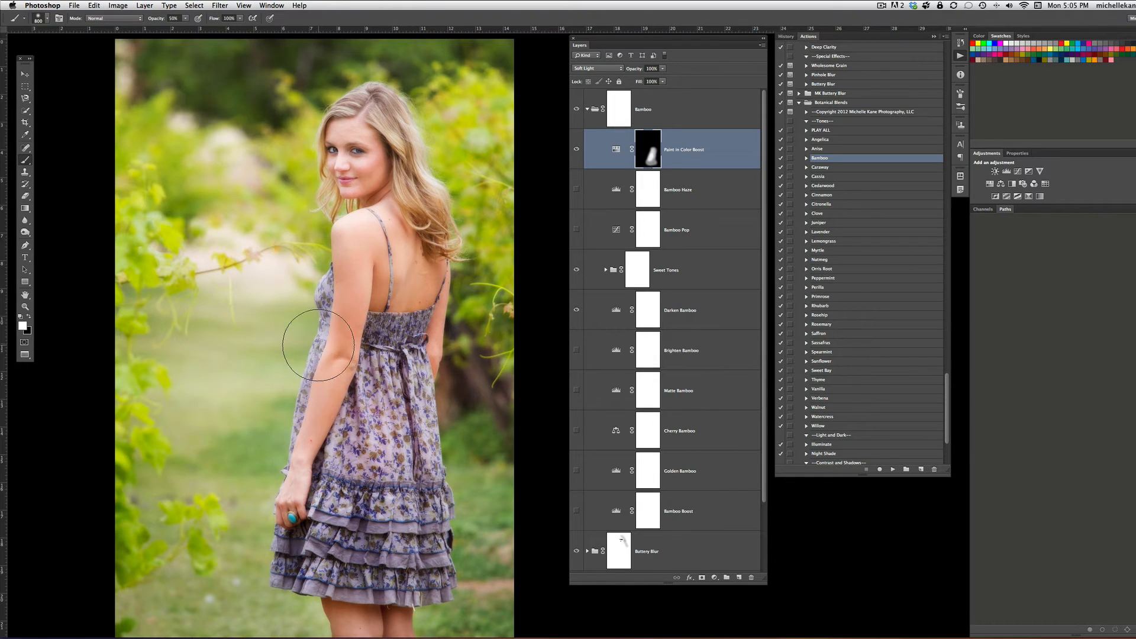
Step: Paint the color boost onto the front edge of the dress bodice with a smaller white brush
{"action": "key", "text": "bracketleft"}
{"action": "key", "text": "bracketleft"}
{"action": "key", "text": "bracketleft"}
{"action": "key", "text": "bracketleft"}
{"action": "key", "text": "bracketleft"}
{"action": "key", "text": "bracketleft"}
{"action": "key", "text": "bracketleft"}
{"action": "key", "text": "bracketleft"}
{"action": "left_click_drag", "start_coordinate": [328, 284], "coordinate": [324, 310]}
Step: Extend the color boost from the dress waist down to the ruffles with a larger brush, and set the brush size to 800 px
{"action": "key", "text": "bracketright"}
{"action": "key", "text": "bracketright"}
{"action": "key", "text": "bracketright"}
{"action": "key", "text": "bracketright"}
{"action": "mouse_move", "coordinate": [407, 335]}
{"action": "left_mouse_down"}
{"action": "mouse_move", "coordinate": [411, 538]}
{"action": "mouse_move", "coordinate": [432, 553]}
{"action": "mouse_move", "coordinate": [429, 575]}
{"action": "left_mouse_up"}
{"action": "key", "text": "bracketright"}
{"action": "key", "text": "bracketright"}
{"action": "key", "text": "bracketright"}
{"action": "key", "text": "bracketleft"}
{"action": "key", "text": "bracketleft"}
{"action": "key", "text": "bracketleft"}
{"action": "key", "text": "bracketleft"}
{"action": "key", "text": "bracketleft"}
{"action": "key", "text": "bracketleft"}
{"action": "key", "text": "bracketright"}
{"action": "key", "text": "bracketright"}
{"action": "key", "text": "bracketright"}
{"action": "key", "text": "bracketright"}
{"action": "key", "text": "bracketright"}
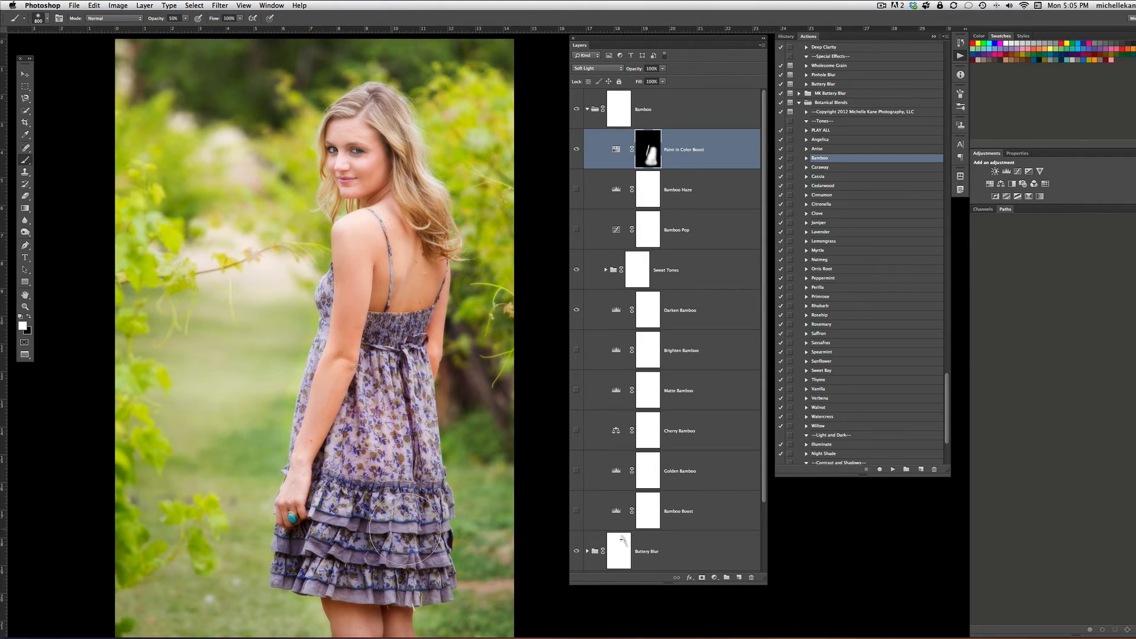
Step: Show the Bamboo Haze layer at 60% opacity, and show the Bamboo Pop layer
{"action": "left_click", "coordinate": [682, 196]}
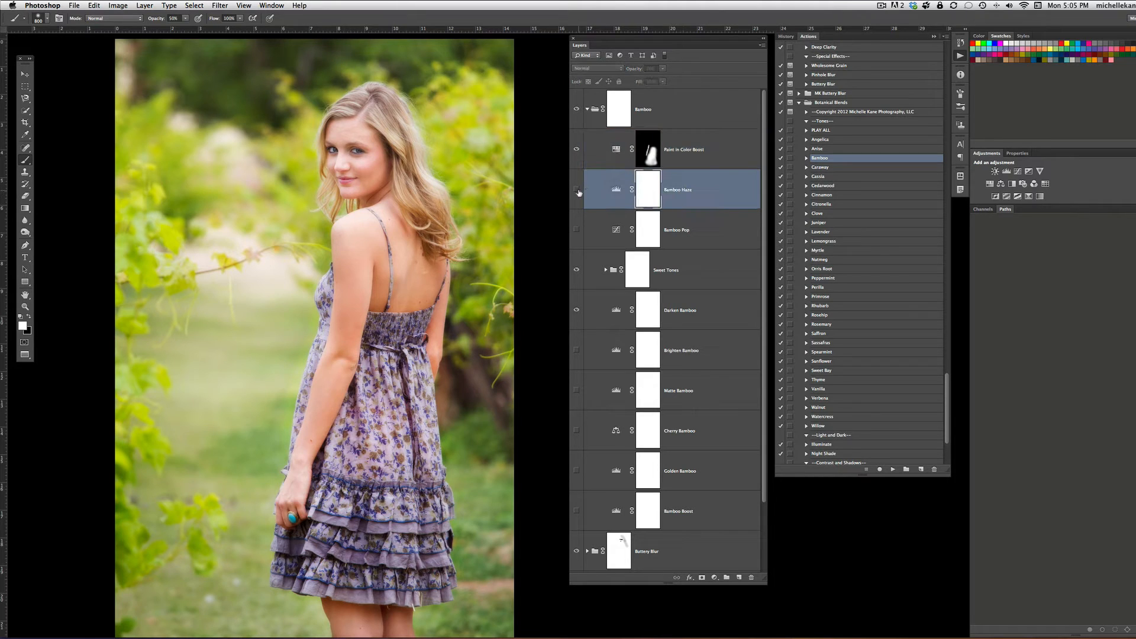
{"action": "left_click", "coordinate": [577, 189]}
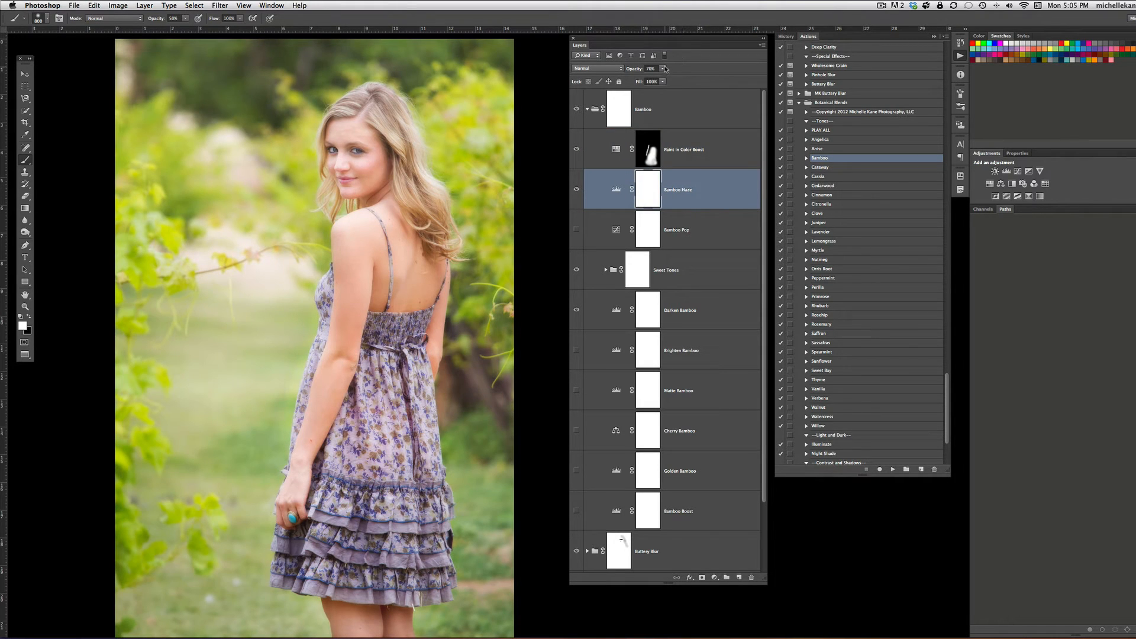
{"action": "left_click_drag", "start_coordinate": [663, 68], "coordinate": [659, 78]}
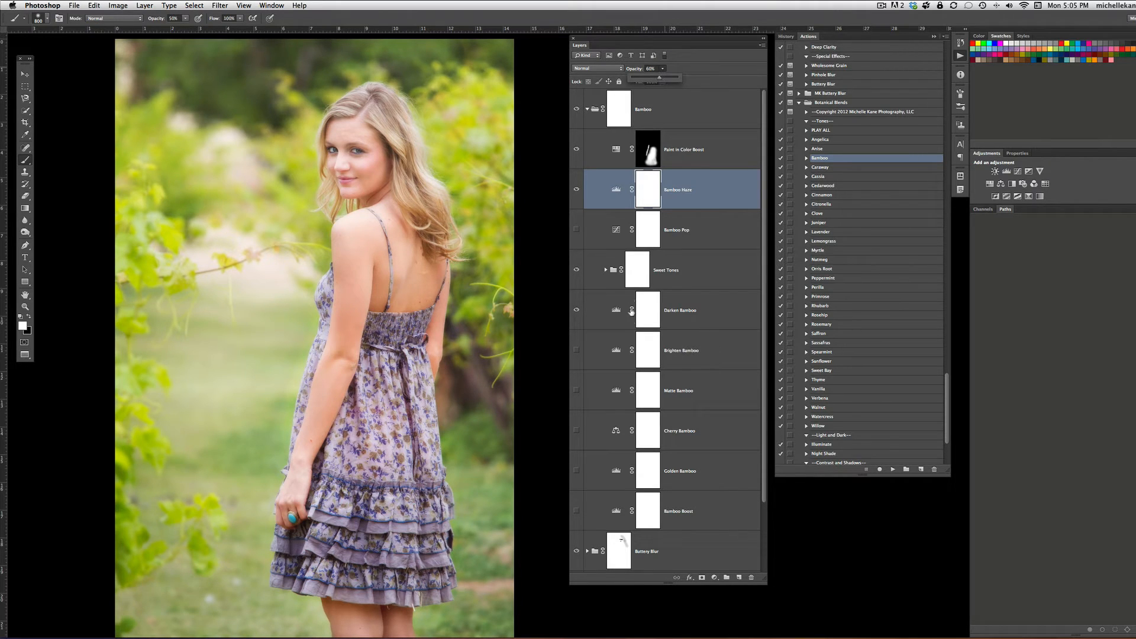
{"action": "left_click", "coordinate": [681, 232]}
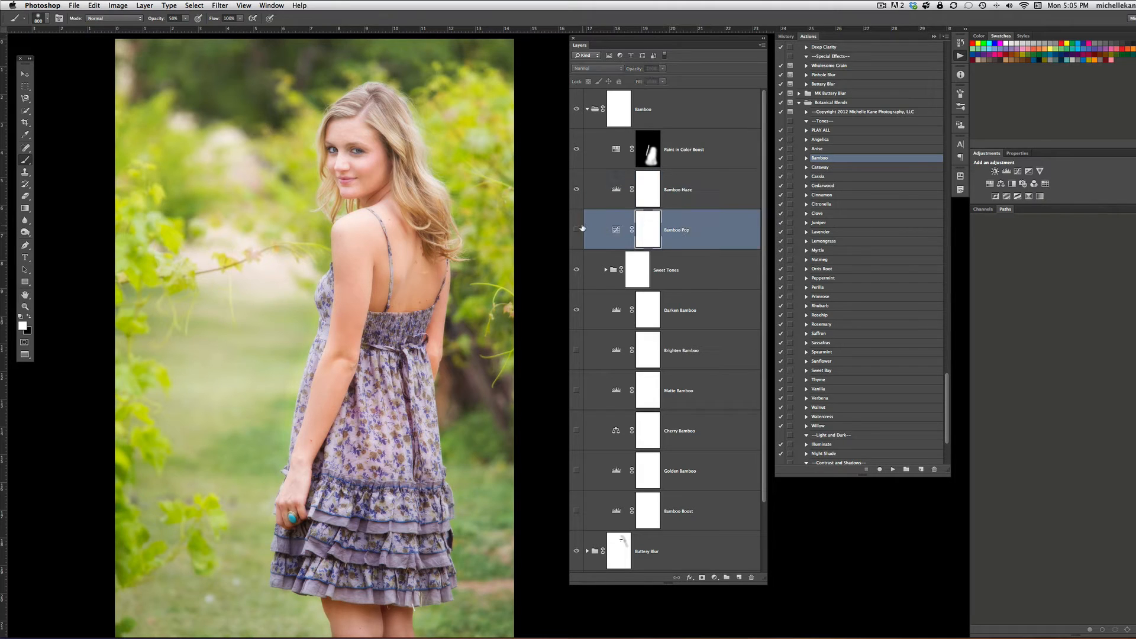
{"action": "left_click", "coordinate": [577, 231]}
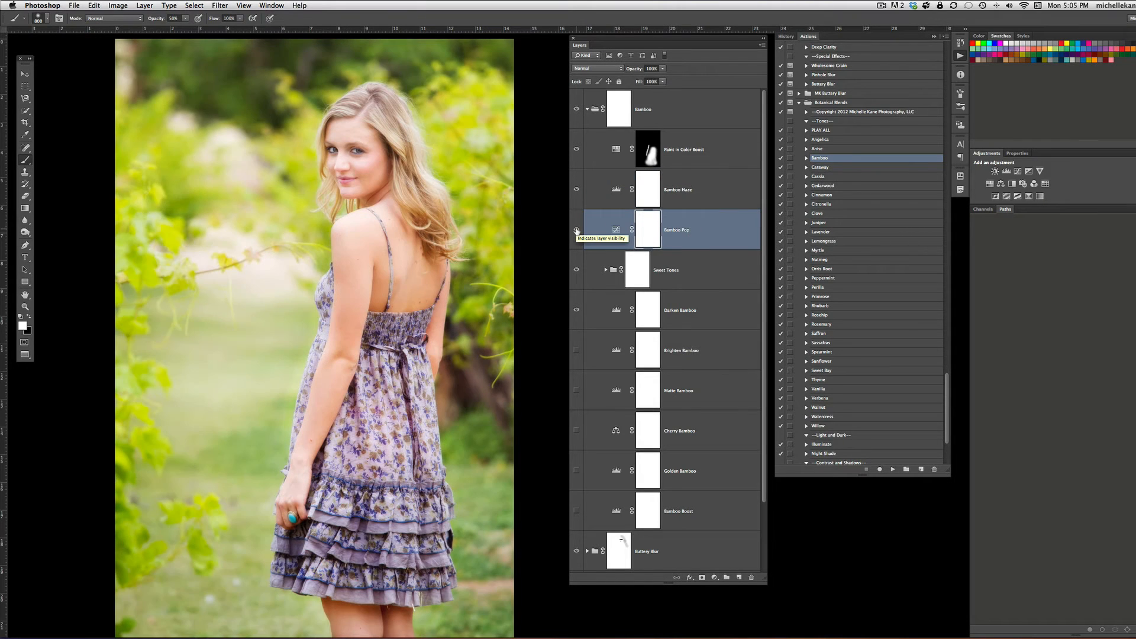
Step: Compare the image with and without Bamboo Pop, invert its mask to black, and paint white over the face with an 800 px brush
{"action": "left_click", "coordinate": [577, 231]}
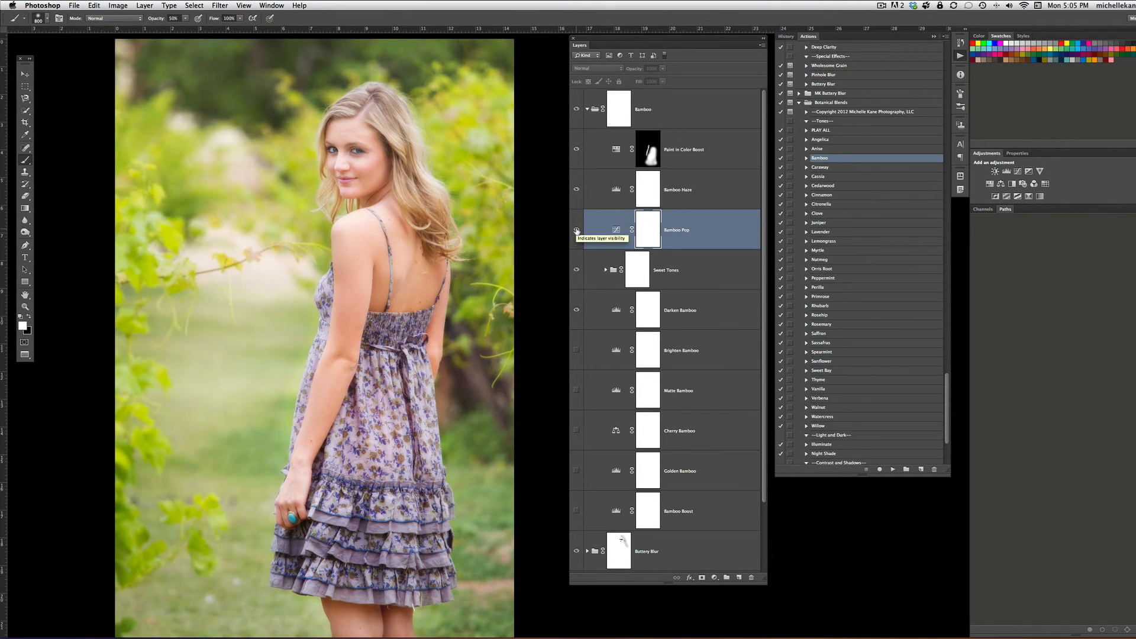
{"action": "left_click", "coordinate": [577, 231]}
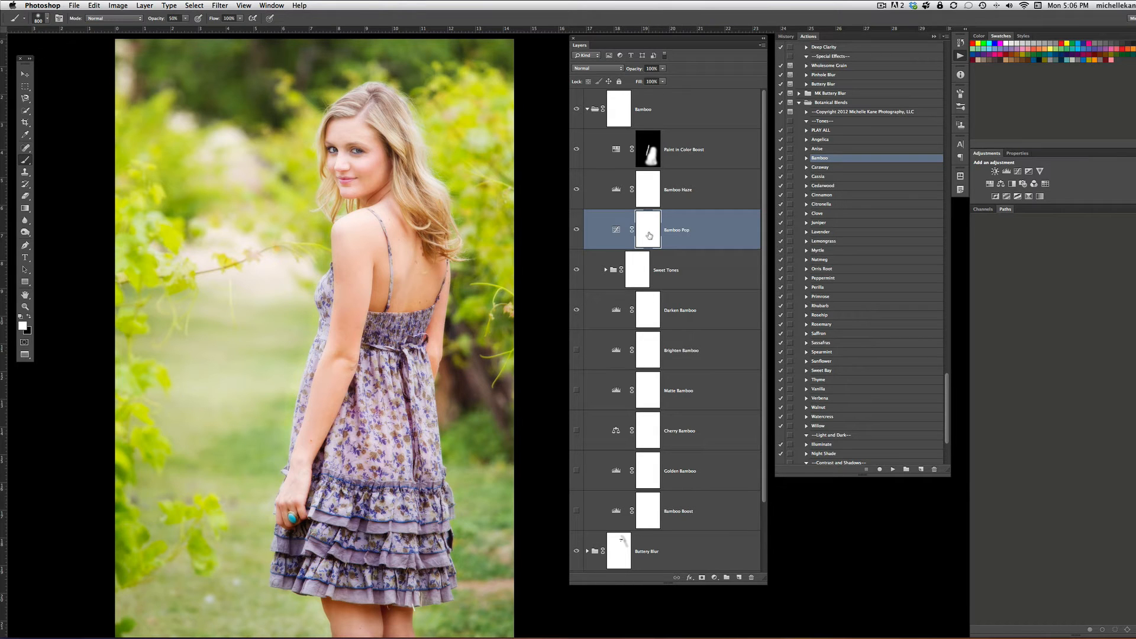
{"action": "key", "text": "super+i"}
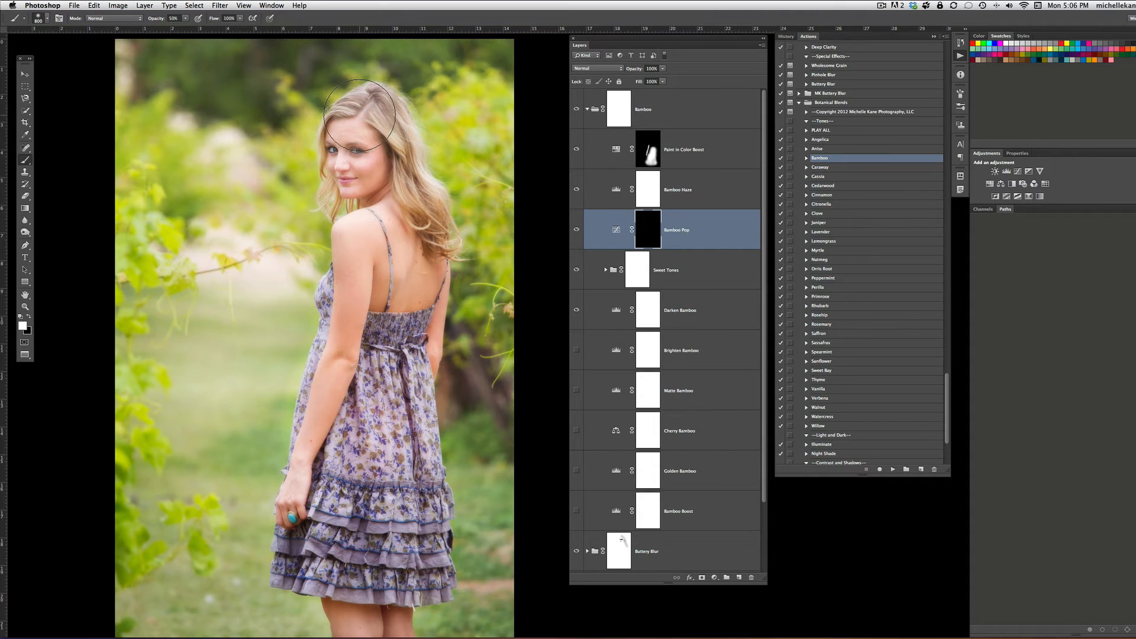
{"action": "mouse_move", "coordinate": [353, 179]}
{"action": "left_mouse_down"}
{"action": "mouse_move", "coordinate": [375, 177]}
{"action": "mouse_move", "coordinate": [372, 123]}
{"action": "mouse_move", "coordinate": [349, 173]}
{"action": "mouse_move", "coordinate": [358, 156]}
{"action": "mouse_move", "coordinate": [382, 160]}
{"action": "mouse_move", "coordinate": [350, 160]}
{"action": "mouse_move", "coordinate": [369, 168]}
{"action": "left_mouse_up"}
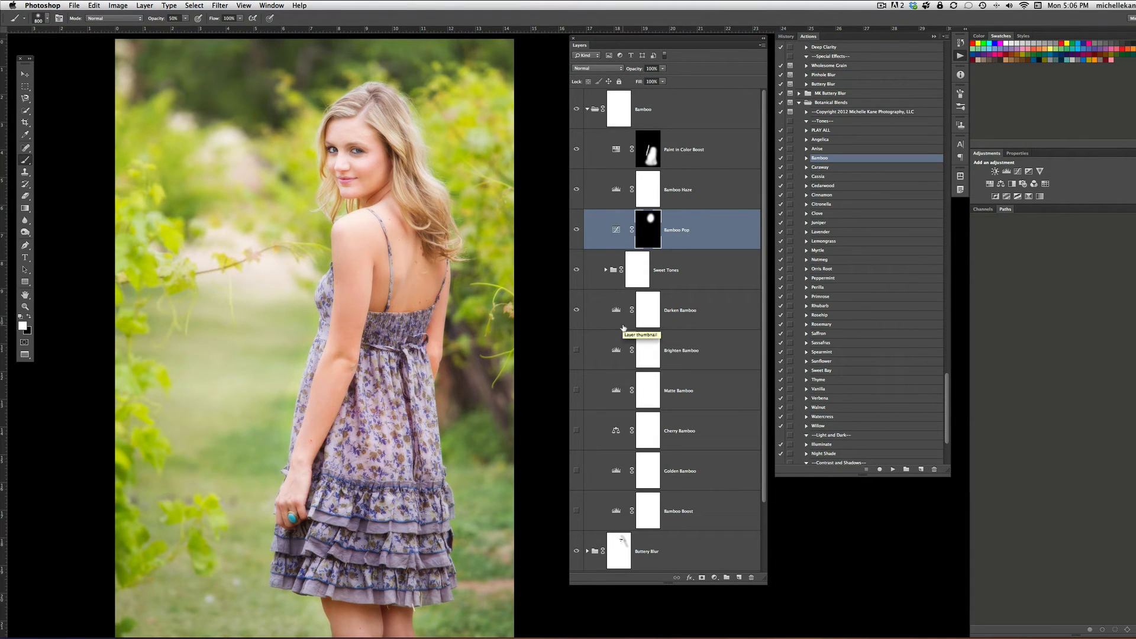
Step: Set the Sweet Tones group's opacity to 20%
{"action": "left_click", "coordinate": [650, 278]}
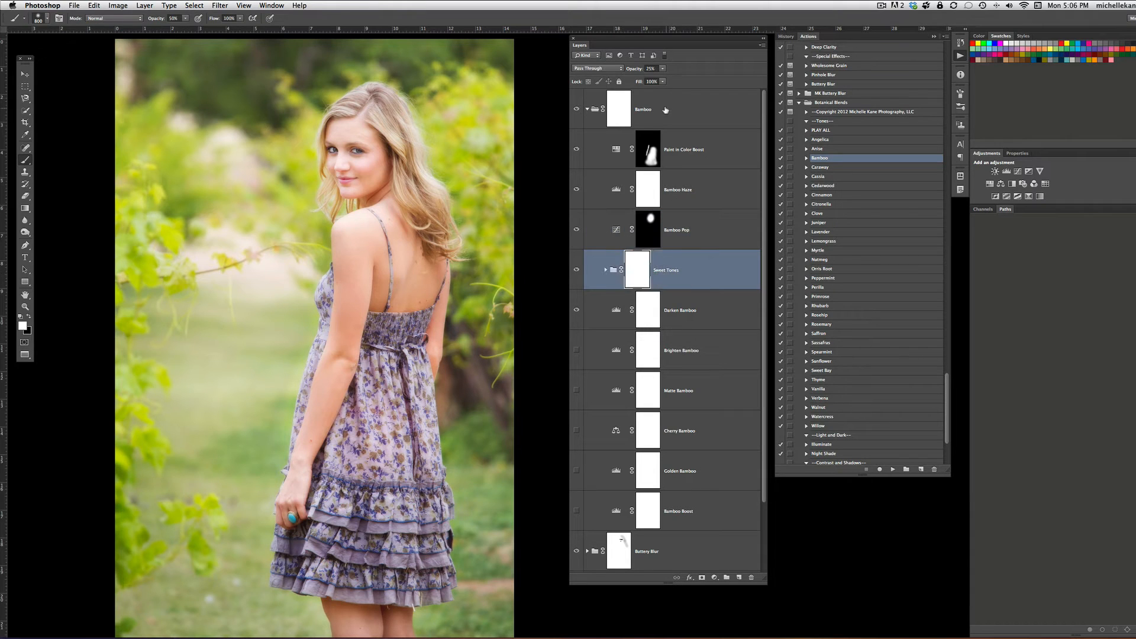
{"action": "left_click", "coordinate": [663, 68]}
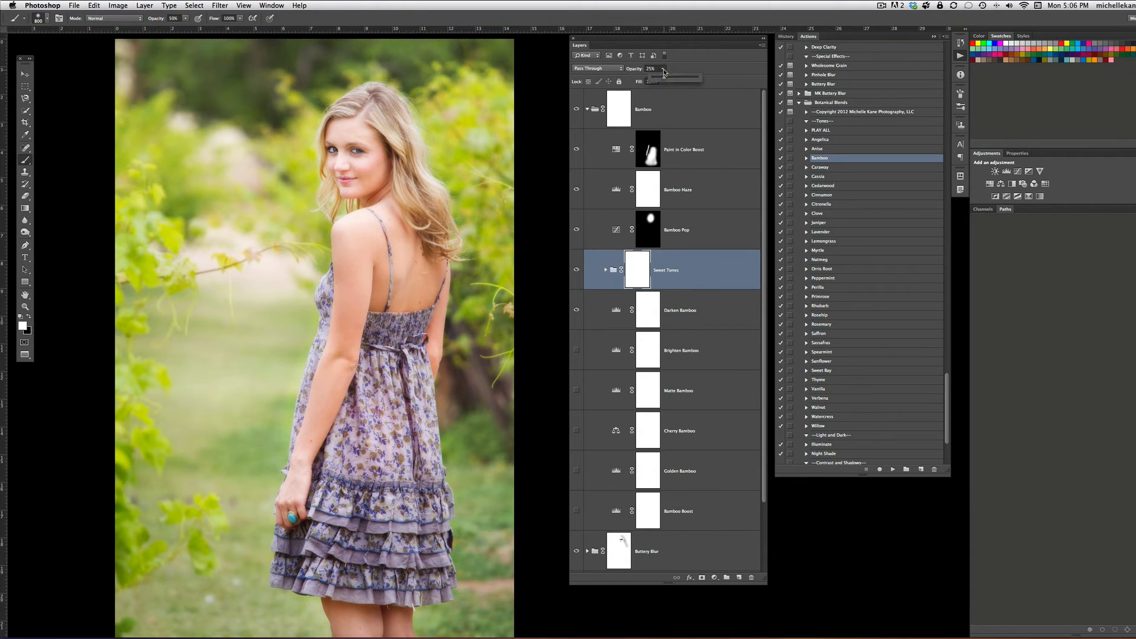
{"action": "left_click_drag", "start_coordinate": [664, 79], "coordinate": [662, 79]}
Step: Examine the layers inside the Sweet Tones group, comparing the image with and without Airy Bamboo, and collapse the group
{"action": "left_click", "coordinate": [606, 270]}
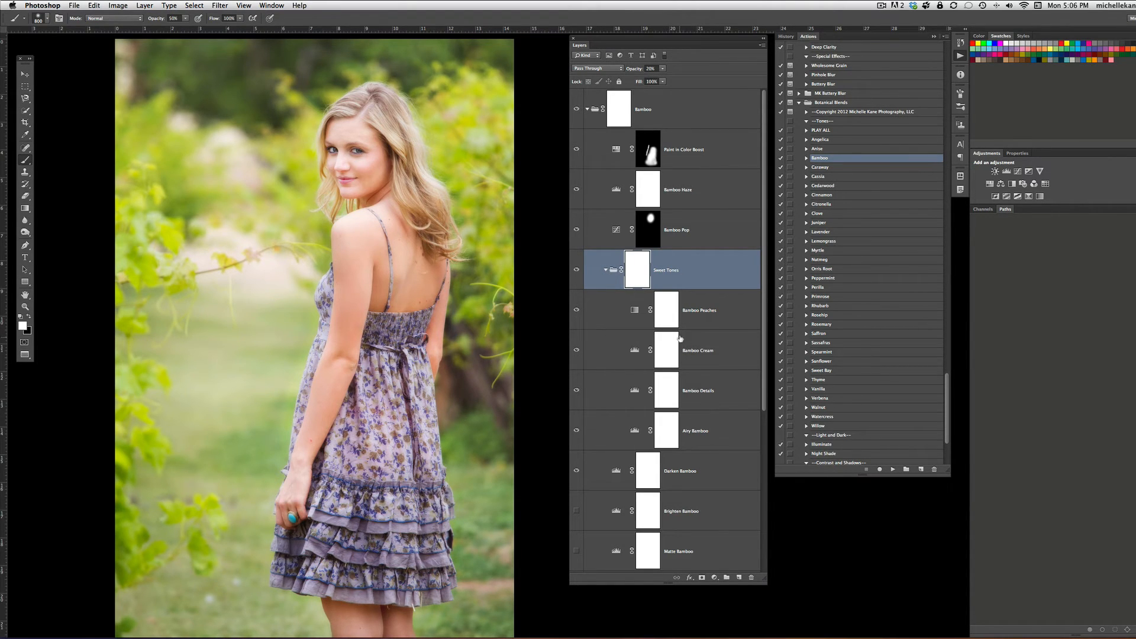
{"action": "left_click", "coordinate": [577, 432]}
{"action": "left_click", "coordinate": [577, 432]}
{"action": "key", "text": "x"}
{"action": "left_click", "coordinate": [606, 269]}
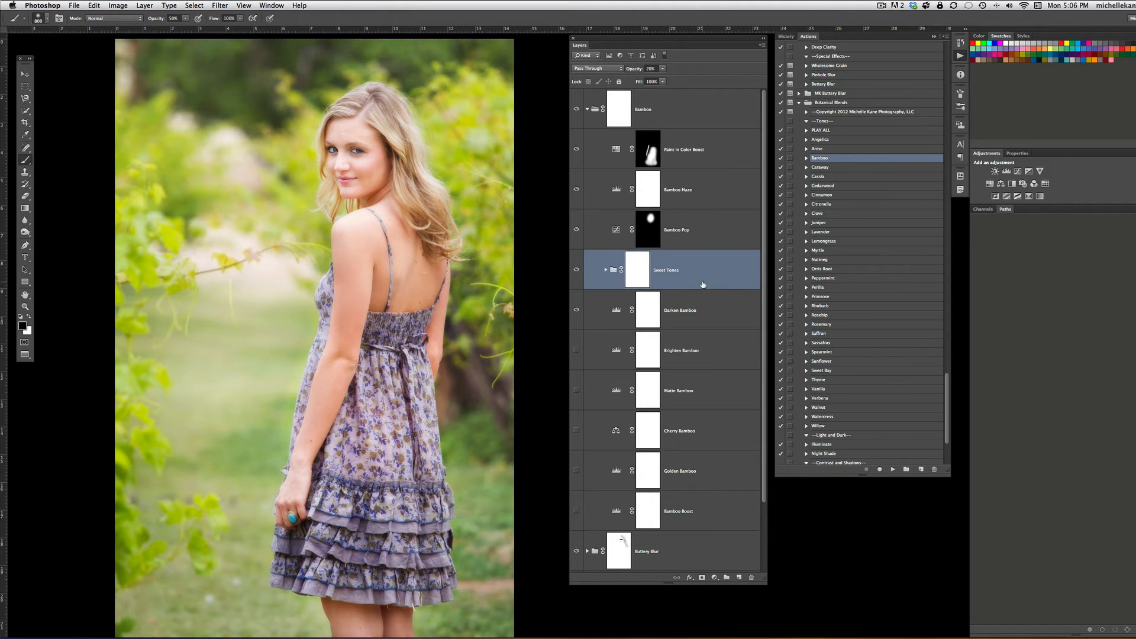
Step: Show the Matte Bamboo layer, comparing the image with and without its effect
{"action": "left_click", "coordinate": [701, 314]}
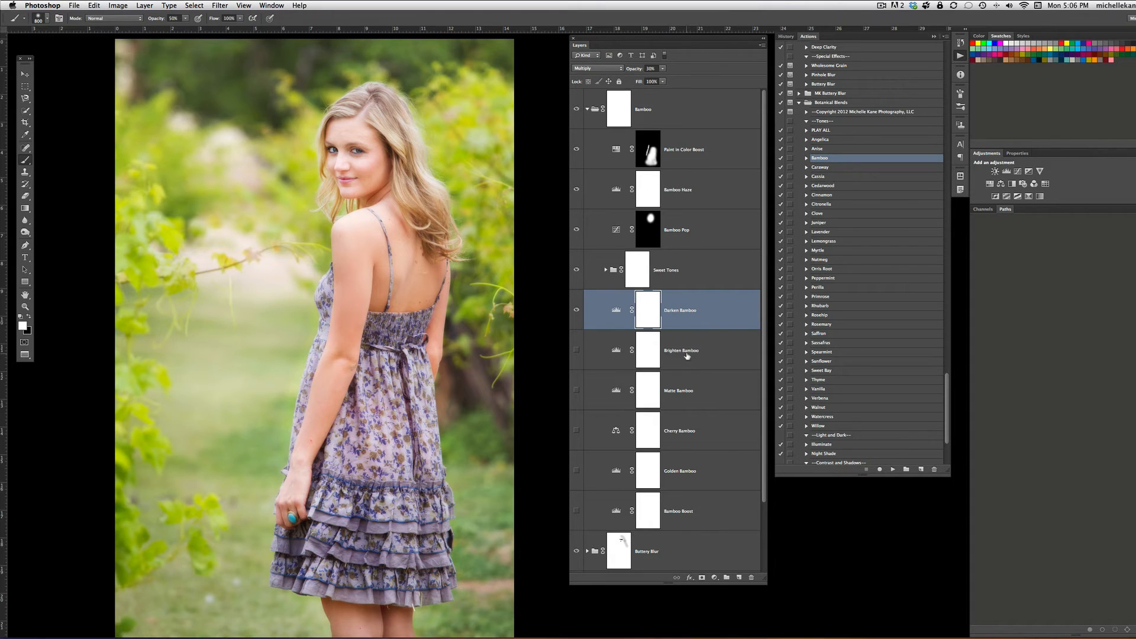
{"action": "left_click", "coordinate": [690, 393]}
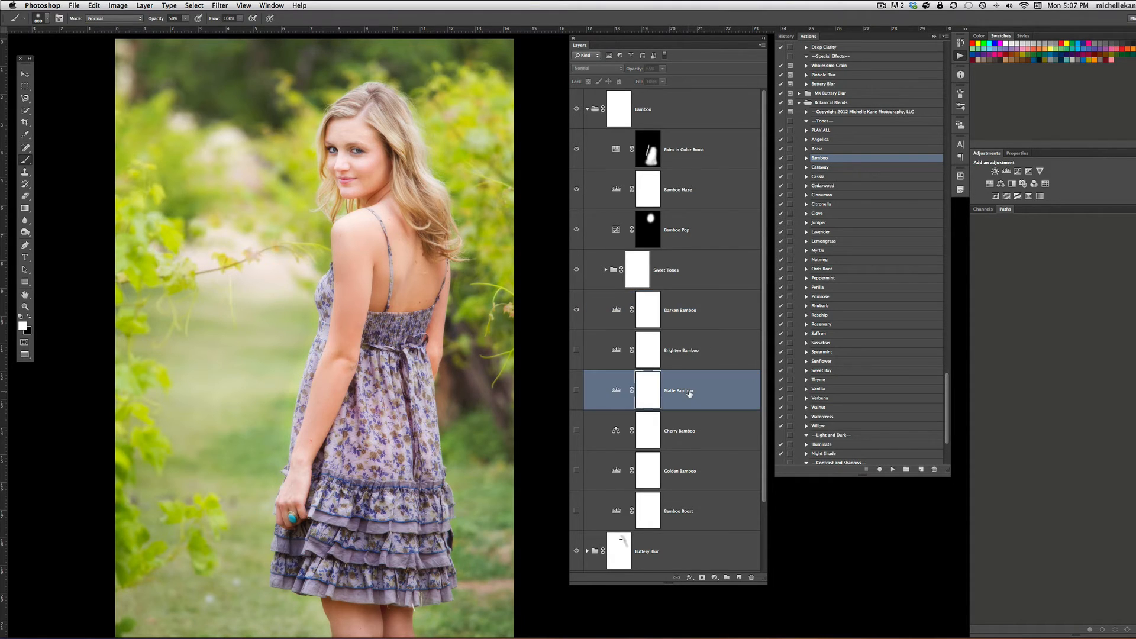
{"action": "left_click", "coordinate": [576, 390]}
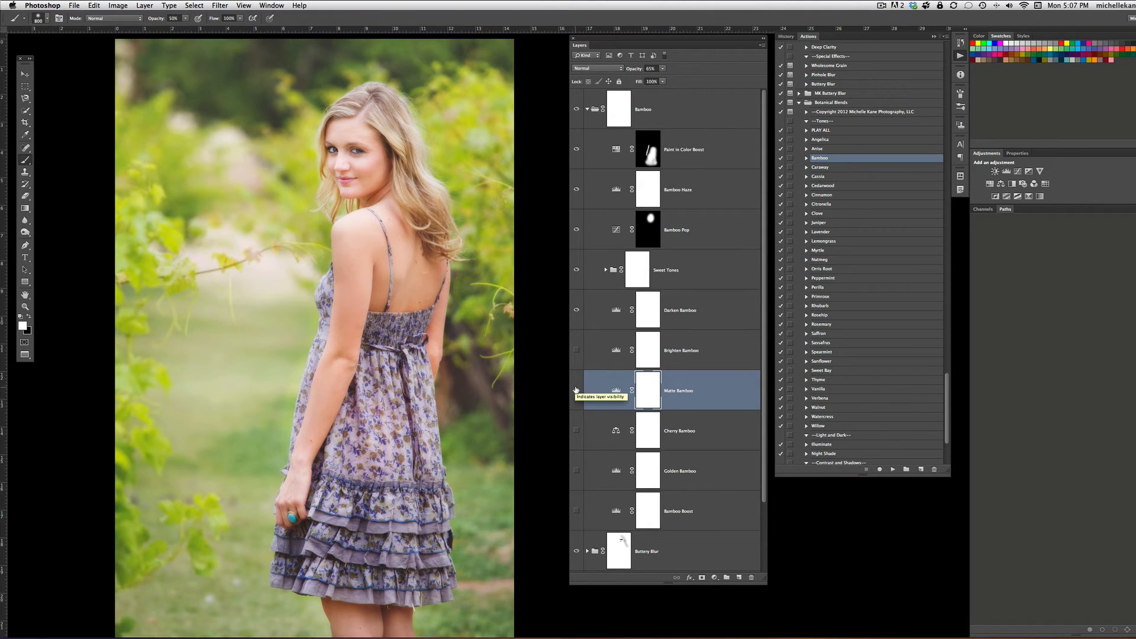
{"action": "left_click", "coordinate": [577, 390]}
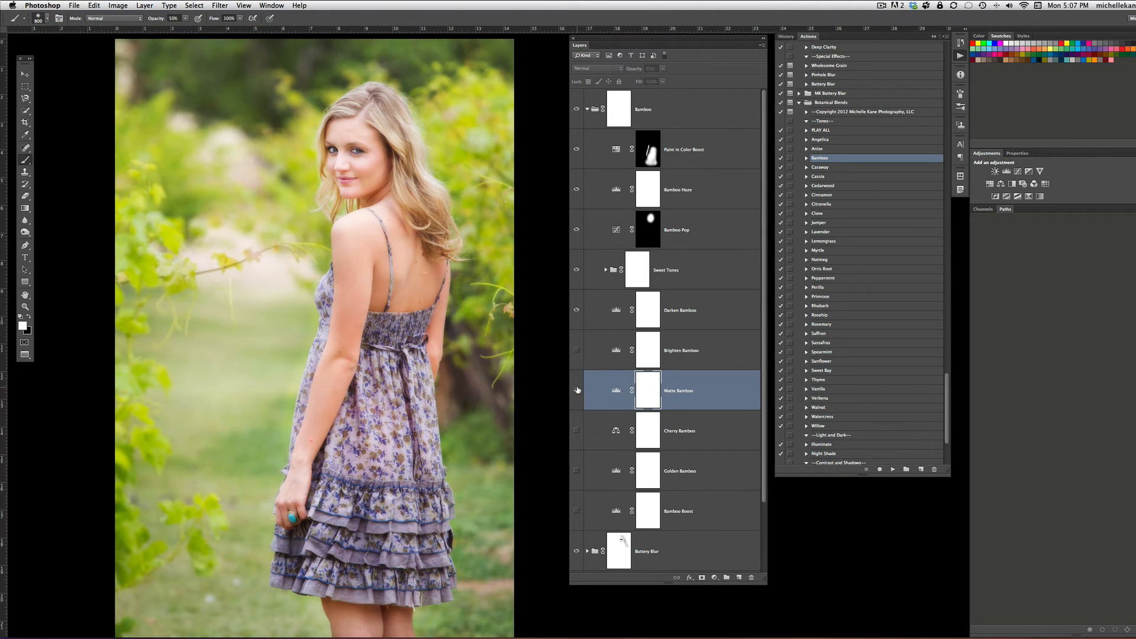
{"action": "left_click", "coordinate": [577, 390]}
{"action": "left_click", "coordinate": [578, 390]}
{"action": "left_click", "coordinate": [578, 390]}
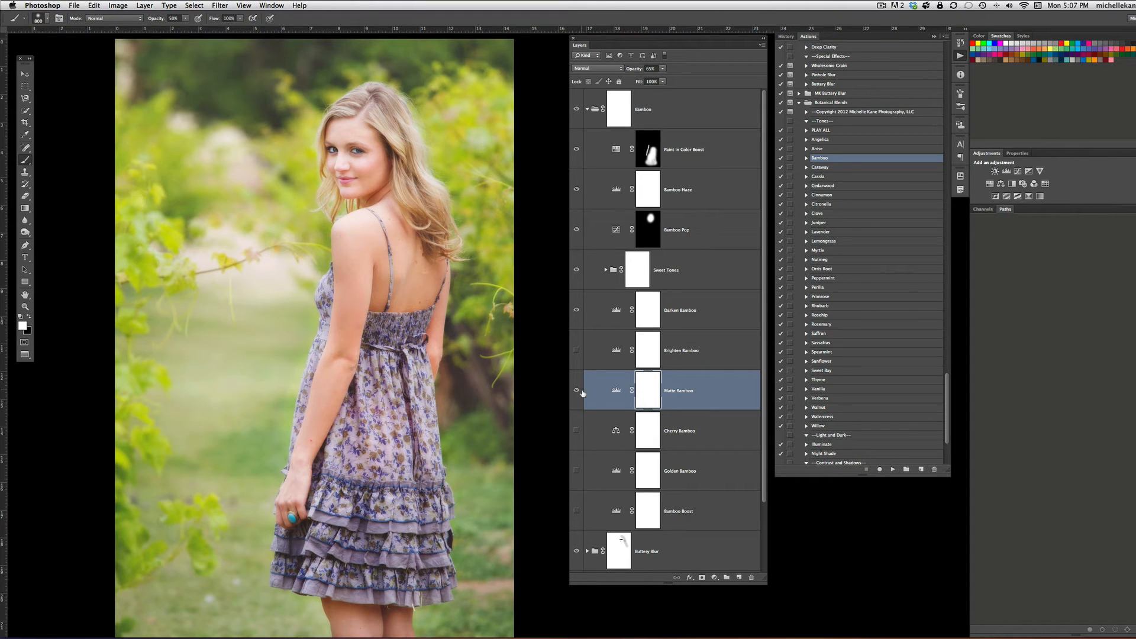
Step: Show the Cherry Bamboo layer, invert its mask to black, and paint white over the skirt and ruffles
{"action": "left_click", "coordinate": [577, 431]}
{"action": "left_click", "coordinate": [578, 432]}
{"action": "left_click", "coordinate": [577, 431]}
{"action": "left_click", "coordinate": [649, 431]}
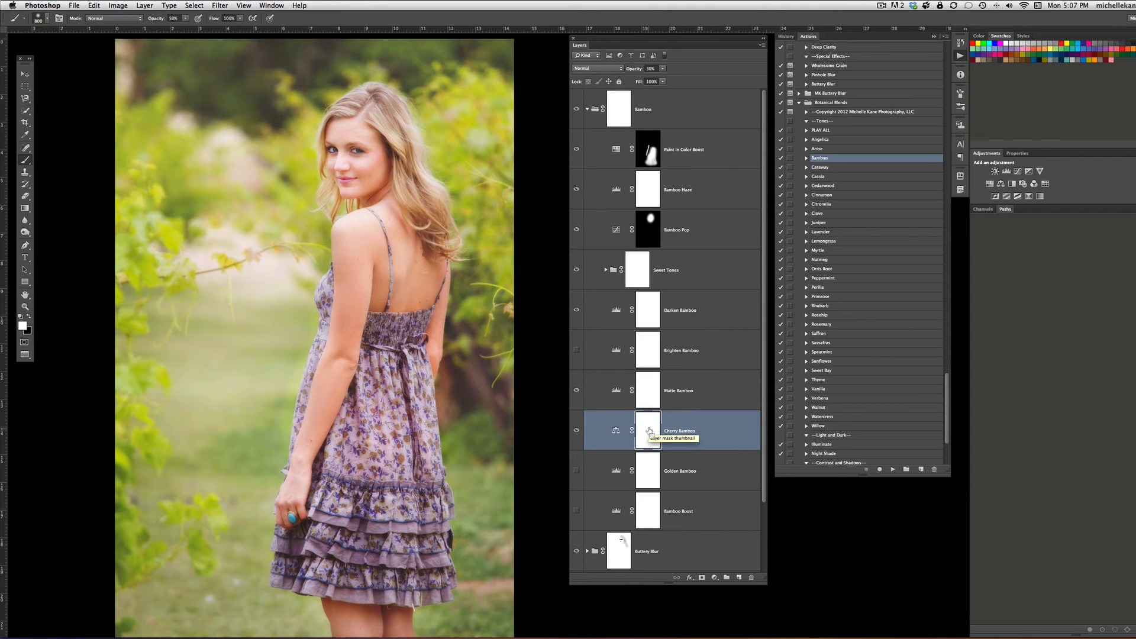
{"action": "key", "text": "super+i"}
{"action": "mouse_move", "coordinate": [389, 353]}
{"action": "left_mouse_down"}
{"action": "mouse_move", "coordinate": [381, 452]}
{"action": "mouse_move", "coordinate": [318, 552]}
{"action": "mouse_move", "coordinate": [367, 577]}
{"action": "mouse_move", "coordinate": [438, 578]}
{"action": "left_mouse_up"}
{"action": "mouse_move", "coordinate": [418, 361]}
{"action": "left_mouse_down"}
{"action": "mouse_move", "coordinate": [423, 386]}
{"action": "mouse_move", "coordinate": [406, 315]}
{"action": "mouse_move", "coordinate": [402, 453]}
{"action": "left_mouse_up"}
Step: Paint the Cherry Bamboo effect onto the narrower dress areas with resized brushes, leaving the brush at 125 px
{"action": "key", "text": "bracketleft"}
{"action": "key", "text": "bracketleft"}
{"action": "key", "text": "bracketleft"}
{"action": "key", "text": "bracketleft"}
{"action": "key", "text": "bracketleft"}
{"action": "key", "text": "bracketleft"}
{"action": "key", "text": "bracketleft"}
{"action": "key", "text": "bracketleft"}
{"action": "key", "text": "bracketleft"}
{"action": "key", "text": "bracketleft"}
{"action": "key", "text": "bracketleft"}
{"action": "key", "text": "bracketright"}
{"action": "key", "text": "bracketright"}
{"action": "key", "text": "bracketright"}
{"action": "key", "text": "bracketright"}
{"action": "key", "text": "bracketright"}
{"action": "key", "text": "bracketright"}
{"action": "key", "text": "bracketright"}
{"action": "key", "text": "bracketright"}
{"action": "key", "text": "bracketright"}
{"action": "key", "text": "bracketleft"}
{"action": "key", "text": "bracketleft"}
{"action": "key", "text": "bracketleft"}
{"action": "key", "text": "bracketleft"}
{"action": "key", "text": "bracketleft"}
{"action": "key", "text": "bracketleft"}
{"action": "key", "text": "bracketleft"}
{"action": "key", "text": "bracketleft"}
{"action": "key", "text": "bracketleft"}
{"action": "key", "text": "bracketleft"}
{"action": "key", "text": "bracketleft"}
{"action": "key", "text": "bracketright"}
{"action": "key", "text": "bracketright"}
{"action": "key", "text": "bracketright"}
{"action": "key", "text": "bracketright"}
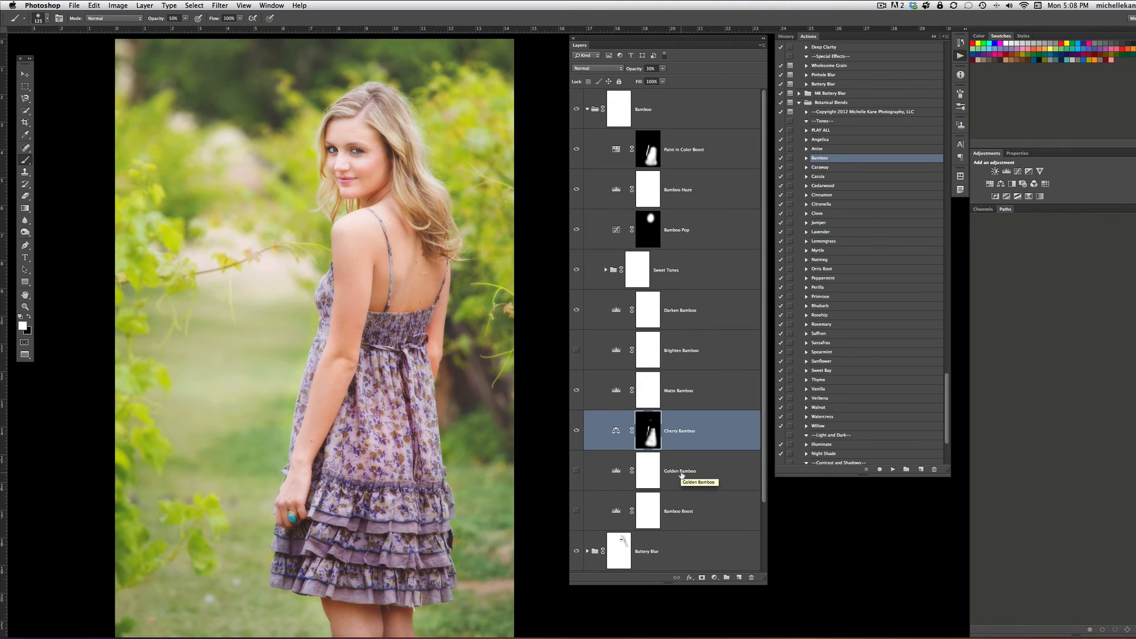
Step: Show the Bamboo Boost layer after comparing its effect, and invert its mask to black
{"action": "left_click", "coordinate": [576, 511]}
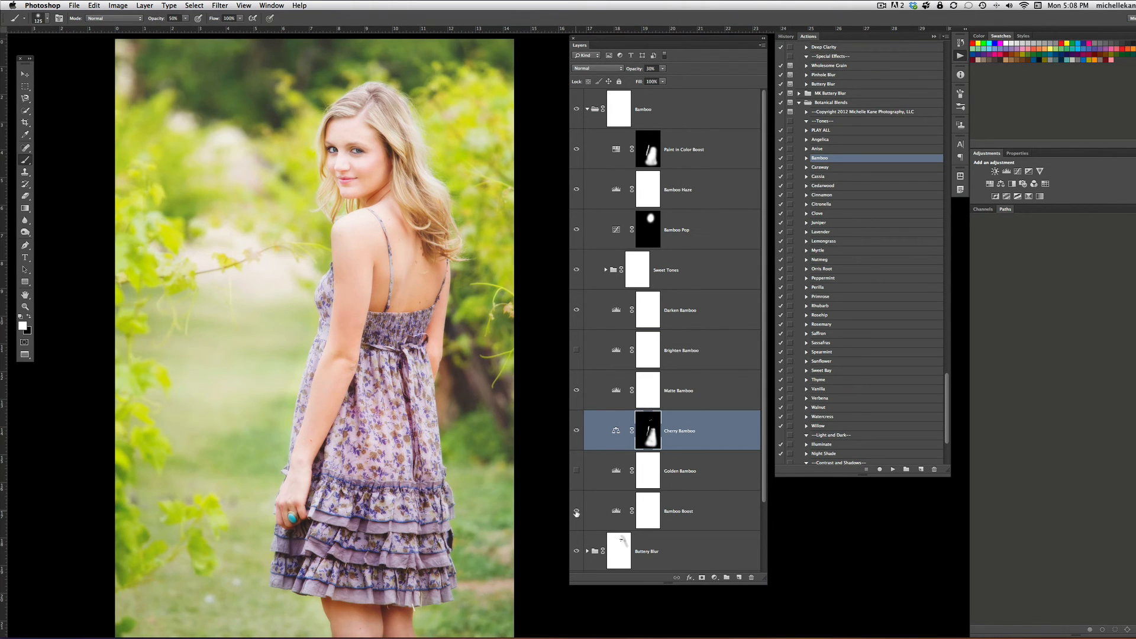
{"action": "left_click", "coordinate": [576, 512]}
{"action": "left_click", "coordinate": [577, 511]}
{"action": "left_click", "coordinate": [576, 512]}
{"action": "left_click", "coordinate": [577, 511]}
{"action": "left_click", "coordinate": [651, 511]}
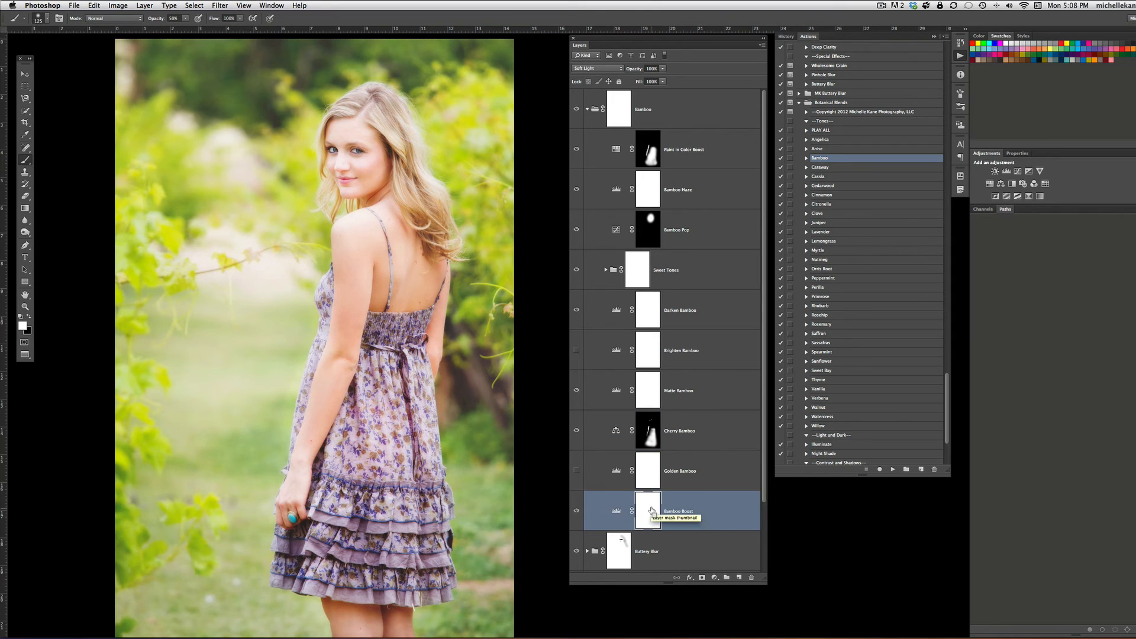
{"action": "key", "text": "super+i"}
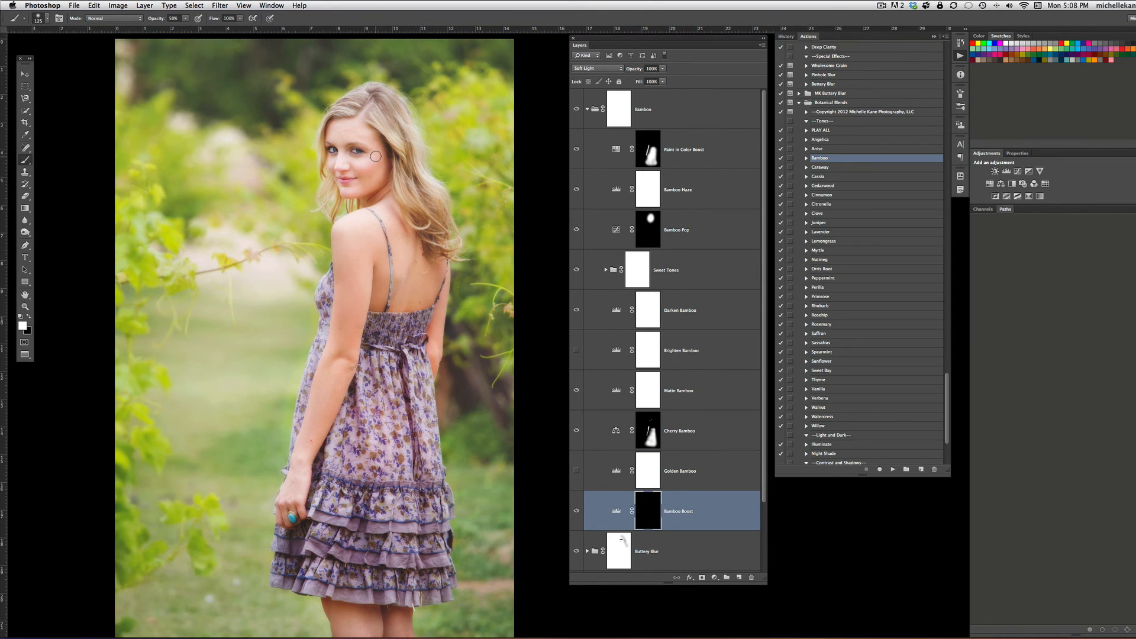
Step: Paint white on the Bamboo Boost mask from the face down to the ruffles with an 1100 px brush at 20% opacity
{"action": "key", "text": "bracketright"}
{"action": "key", "text": "bracketright"}
{"action": "key", "text": "bracketright"}
{"action": "key", "text": "bracketright"}
{"action": "key", "text": "bracketright"}
{"action": "key", "text": "bracketright"}
{"action": "key", "text": "bracketright"}
{"action": "key", "text": "bracketright"}
{"action": "key", "text": "bracketright"}
{"action": "key", "text": "bracketright"}
{"action": "key", "text": "bracketright"}
{"action": "key", "text": "bracketright"}
{"action": "key", "text": "bracketright"}
{"action": "left_click_drag", "start_coordinate": [363, 157], "coordinate": [379, 250]}
{"action": "left_click_drag", "start_coordinate": [363, 314], "coordinate": [382, 582]}
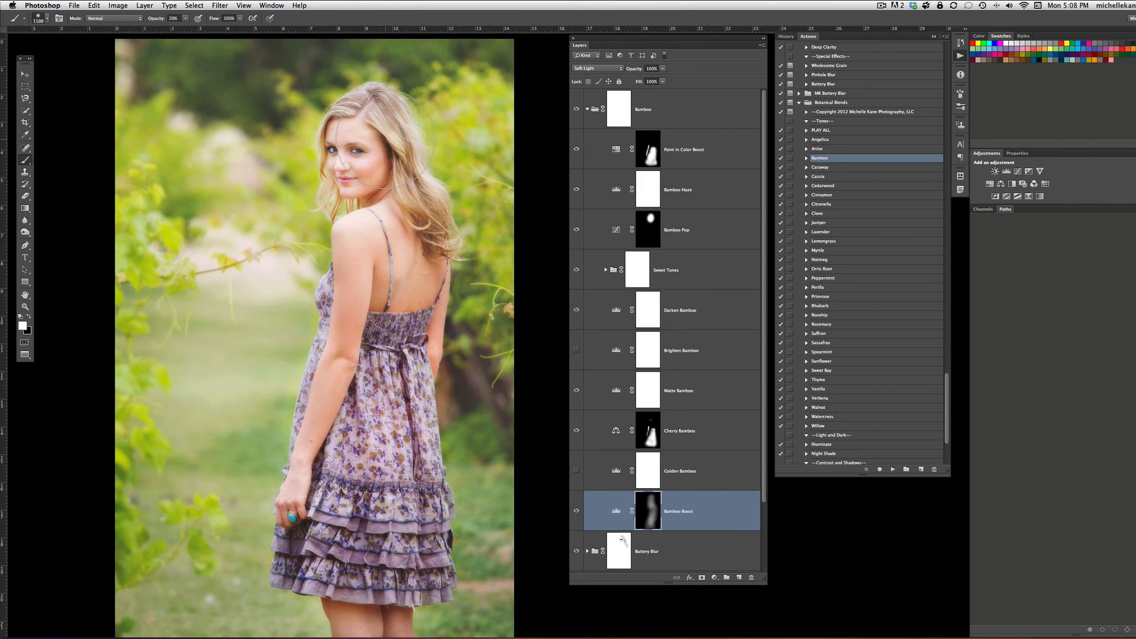
Step: Build up the Bamboo Boost effect over the hair, back and dress with more white strokes on its mask
{"action": "left_click_drag", "start_coordinate": [409, 367], "coordinate": [406, 527]}
{"action": "left_click_drag", "start_coordinate": [350, 309], "coordinate": [349, 577]}
{"action": "left_click_drag", "start_coordinate": [409, 294], "coordinate": [414, 559]}
{"action": "left_click_drag", "start_coordinate": [367, 357], "coordinate": [445, 606]}
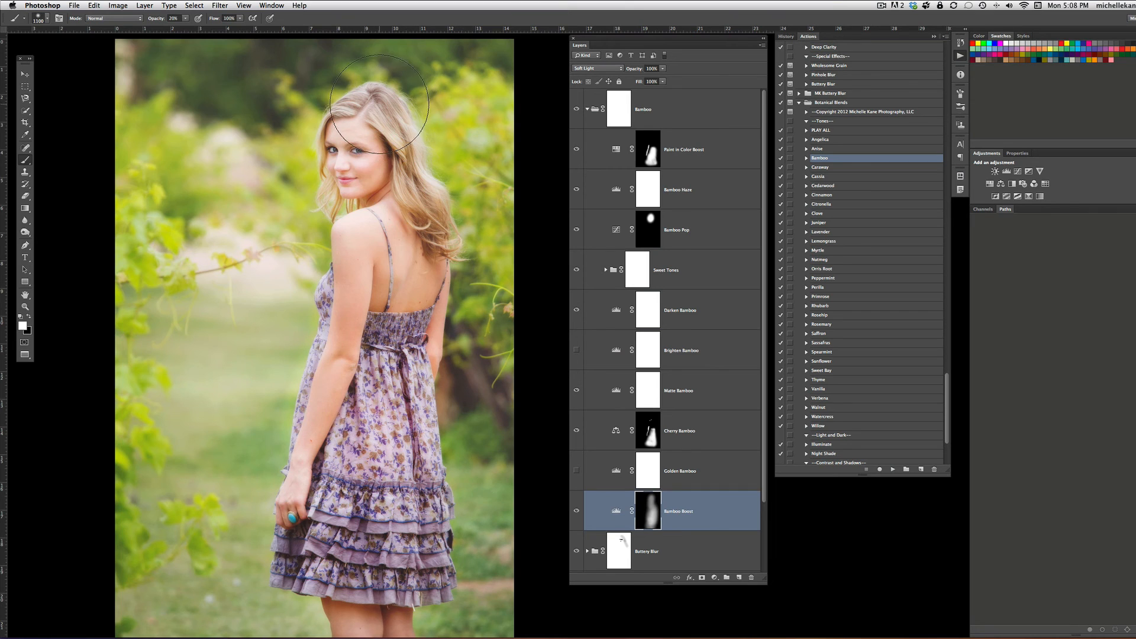
{"action": "mouse_move", "coordinate": [381, 113]}
{"action": "left_mouse_down"}
{"action": "mouse_move", "coordinate": [370, 259]}
{"action": "mouse_move", "coordinate": [415, 523]}
{"action": "left_mouse_up"}
Step: Compare the portrait with and without the whole Bamboo group
{"action": "left_click", "coordinate": [577, 110]}
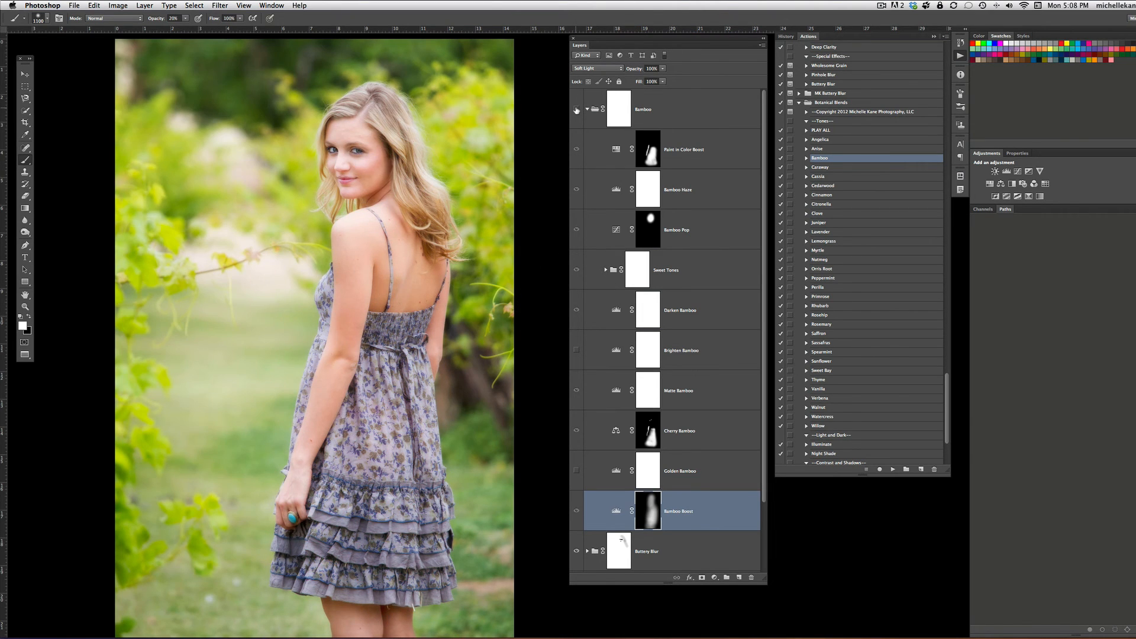
{"action": "left_click", "coordinate": [577, 110]}
{"action": "left_click", "coordinate": [576, 110]}
{"action": "left_click", "coordinate": [576, 110]}
{"action": "left_click", "coordinate": [576, 110]}
{"action": "left_click", "coordinate": [576, 111]}
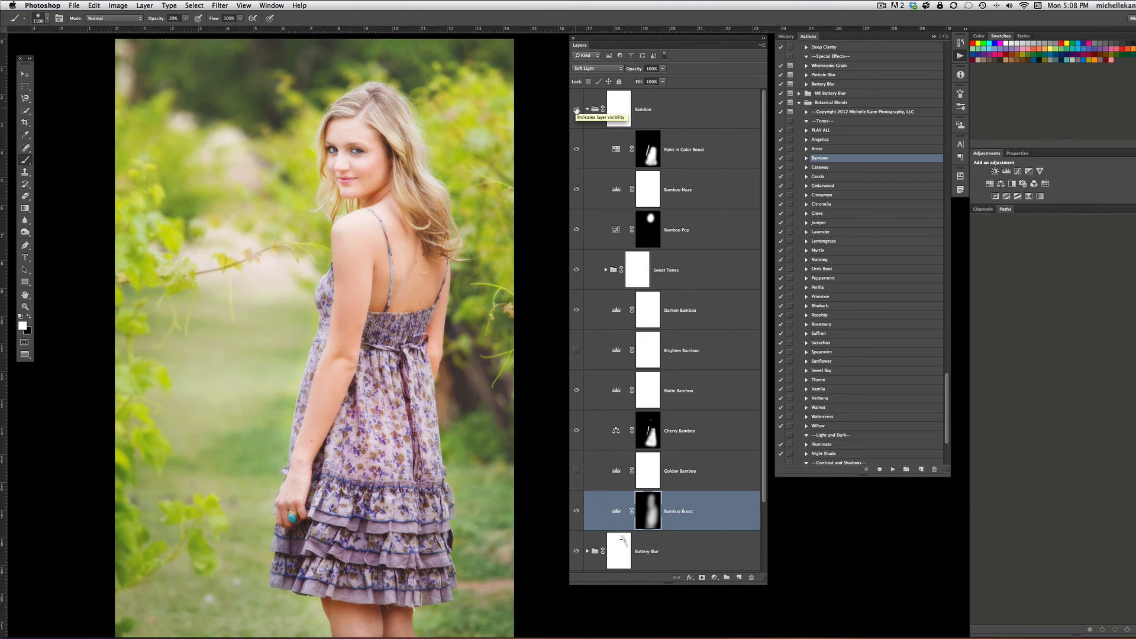
{"action": "left_click", "coordinate": [576, 111]}
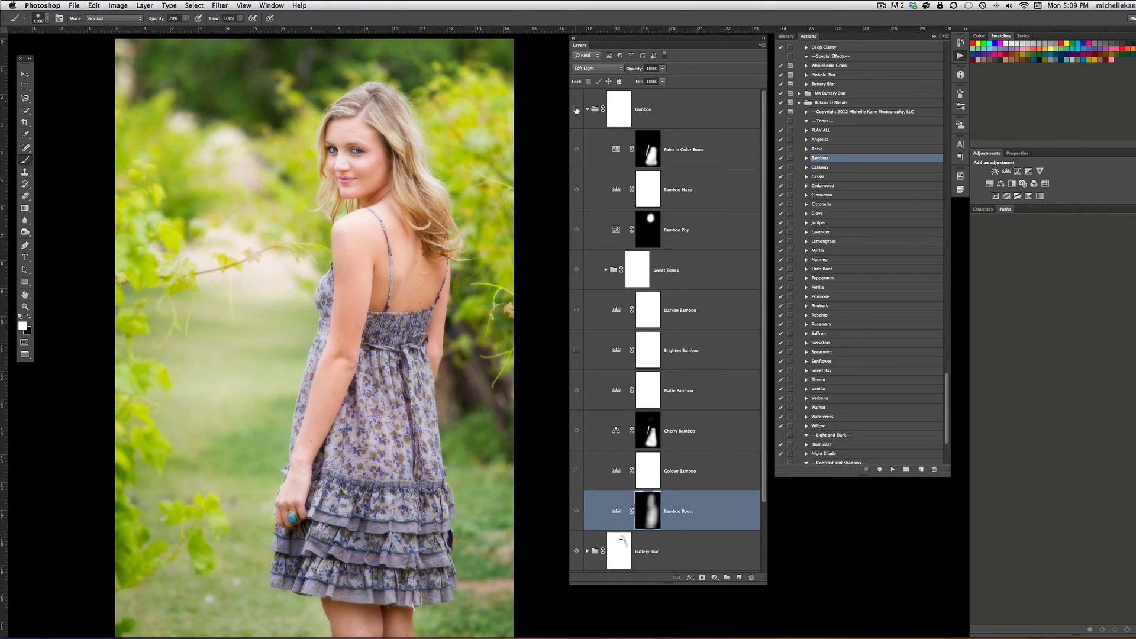
{"action": "left_click", "coordinate": [576, 110]}
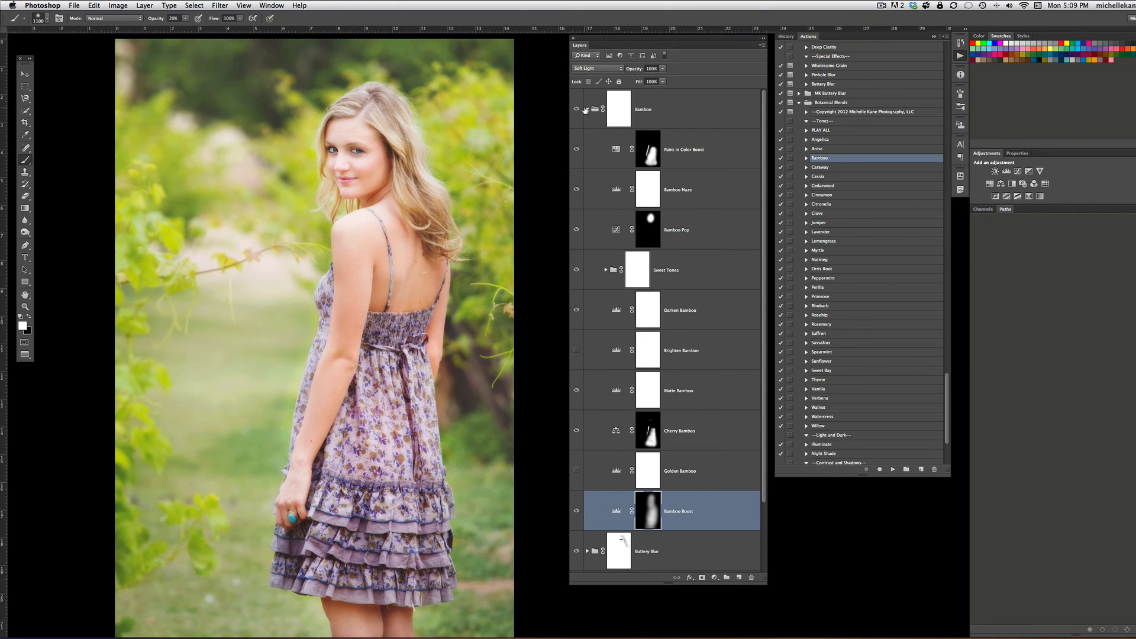
Step: Collapse the Bamboo group, run the Night Shade action above it, and invert the new layer's mask to black
{"action": "left_click", "coordinate": [587, 108]}
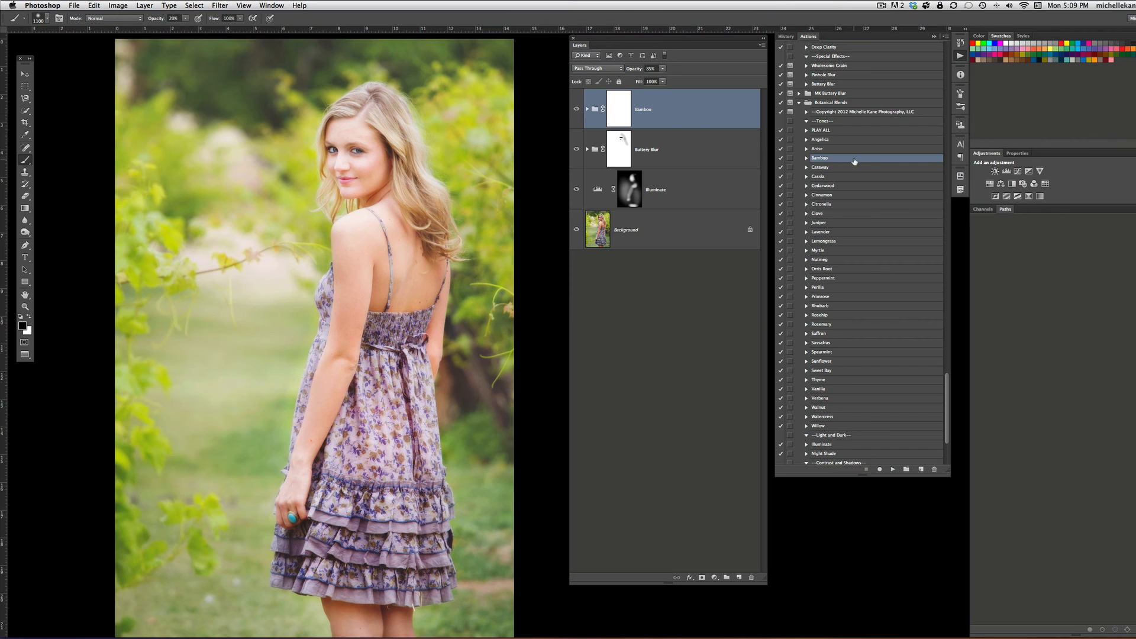
{"action": "scroll", "coordinate": [847, 238], "scroll_direction": "down", "scroll_amount": 1}
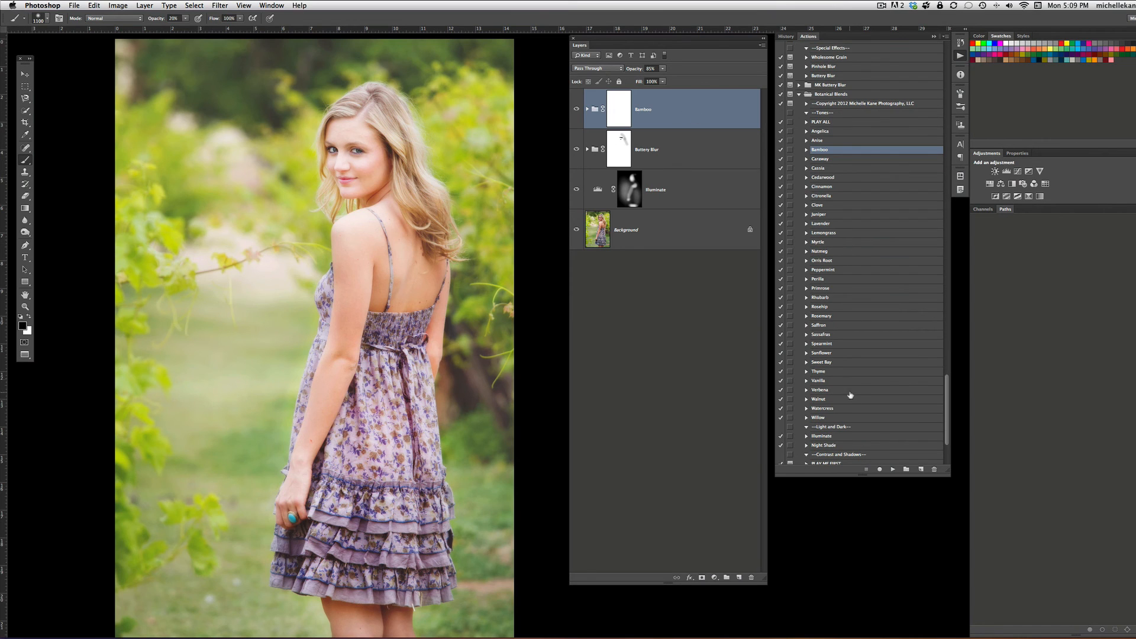
{"action": "left_click", "coordinate": [830, 445]}
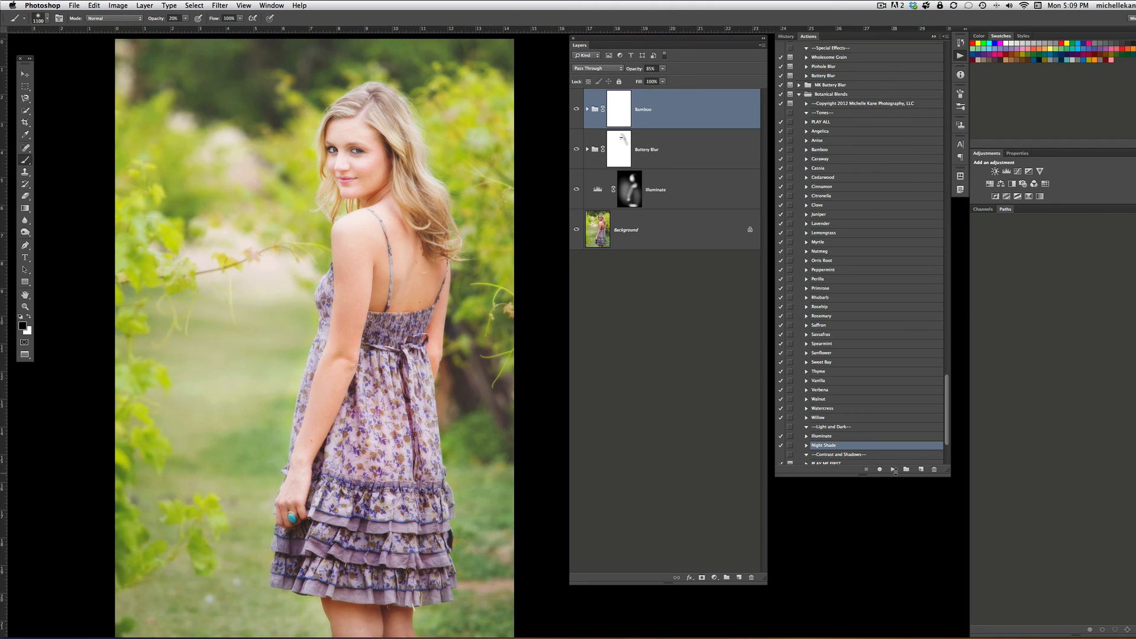
{"action": "left_click", "coordinate": [893, 469]}
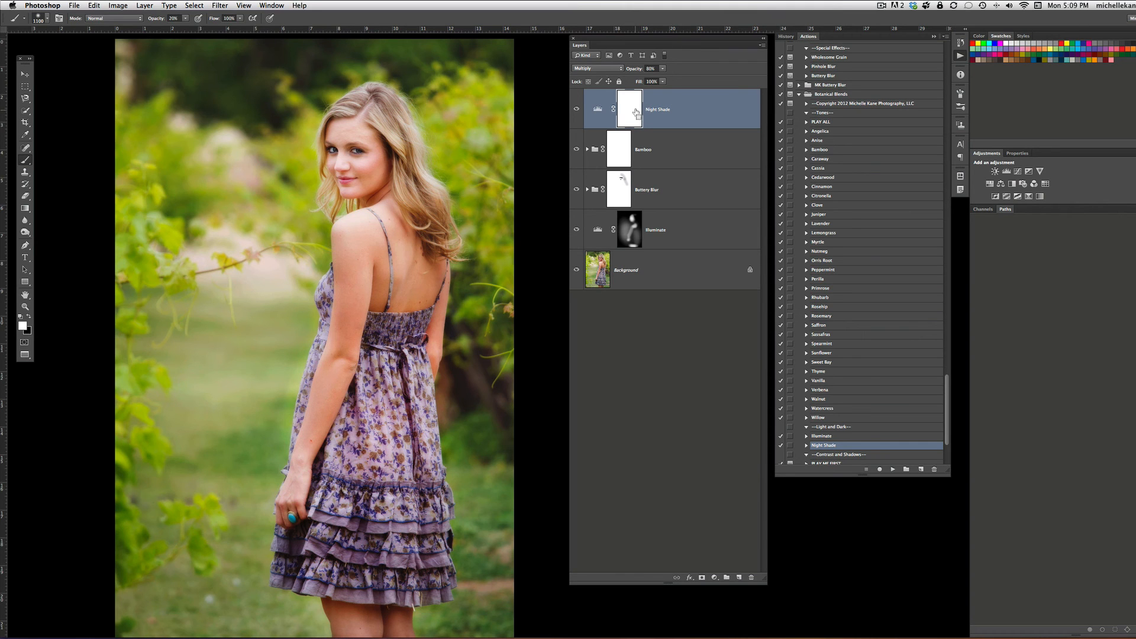
{"action": "key", "text": "super+i"}
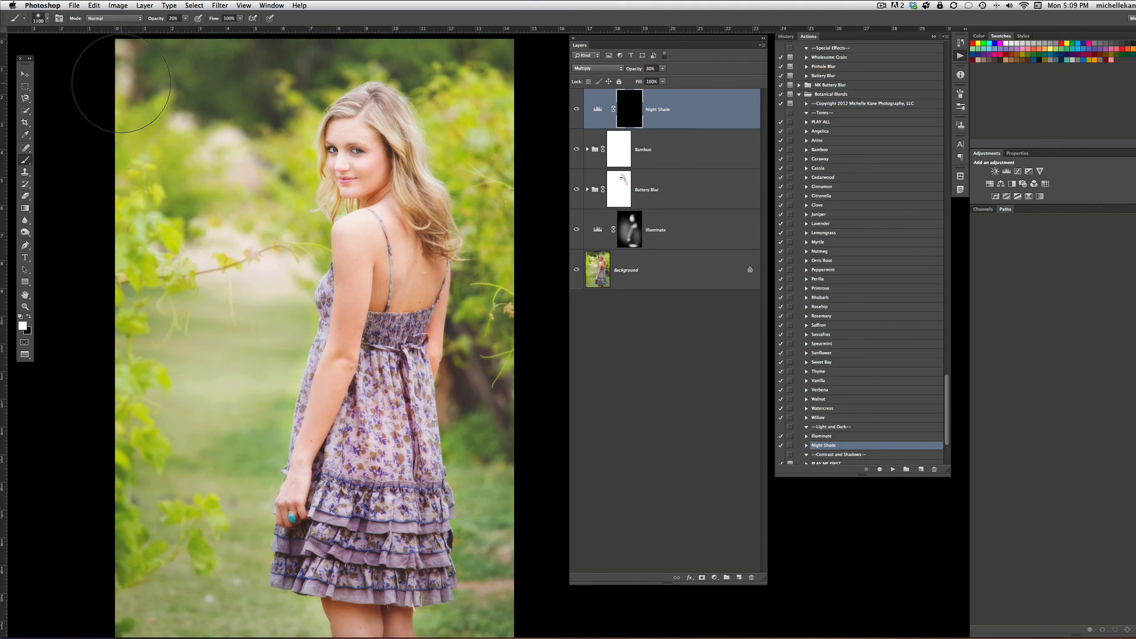
Step: Paint the Night Shade darkening along the photo's upper-left corner and left edge, enlarging the white brush from 1100 to 2600 px
{"action": "mouse_move", "coordinate": [131, 84]}
{"action": "left_mouse_down"}
{"action": "mouse_move", "coordinate": [173, 62]}
{"action": "mouse_move", "coordinate": [254, 57]}
{"action": "left_mouse_up"}
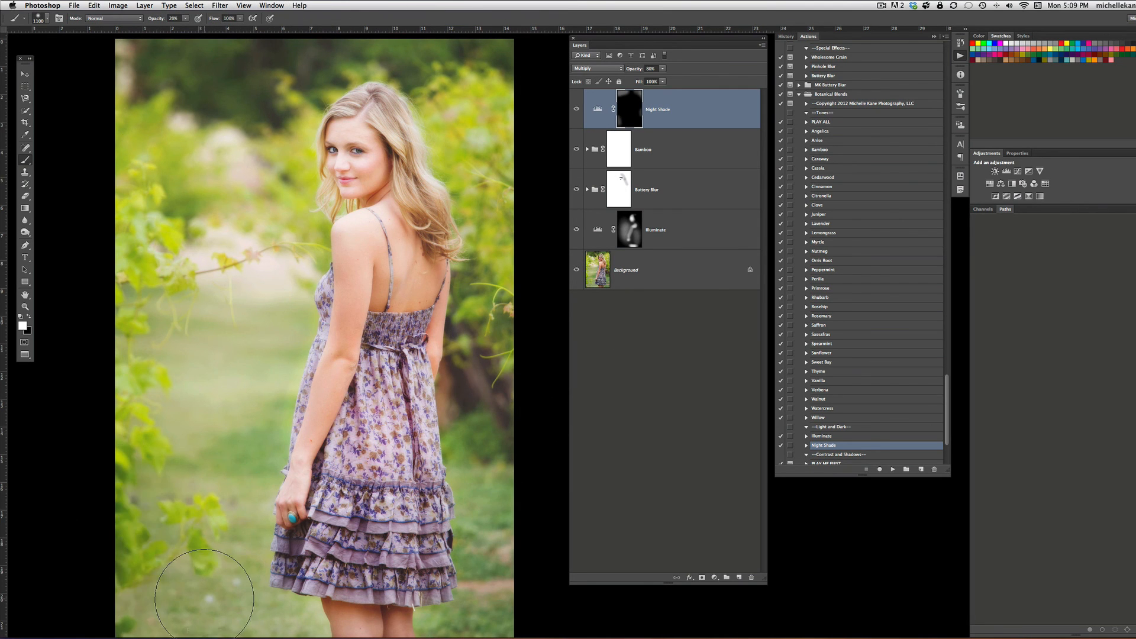
{"action": "key", "text": "bracketright"}
{"action": "key", "text": "bracketright"}
{"action": "key", "text": "bracketright"}
{"action": "key", "text": "bracketright"}
{"action": "key", "text": "bracketright"}
{"action": "key", "text": "bracketright"}
{"action": "key", "text": "bracketright"}
{"action": "key", "text": "bracketright"}
{"action": "key", "text": "bracketright"}
{"action": "key", "text": "bracketright"}
{"action": "key", "text": "bracketright"}
{"action": "key", "text": "bracketright"}
{"action": "key", "text": "bracketright"}
{"action": "key", "text": "bracketright"}
{"action": "key", "text": "bracketright"}
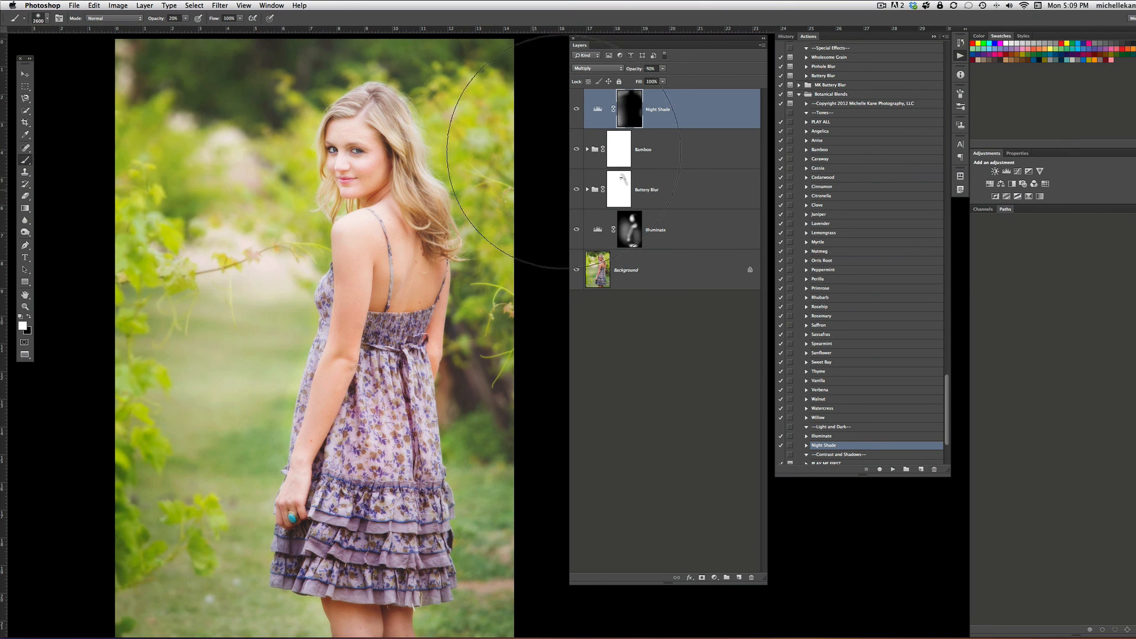
Step: Reduce the brush to 2100 px and paint the Night Shade darkening along the photo's right edge
{"action": "key", "text": "bracketleft"}
{"action": "key", "text": "bracketleft"}
{"action": "key", "text": "bracketleft"}
{"action": "key", "text": "bracketleft"}
{"action": "key", "text": "bracketleft"}
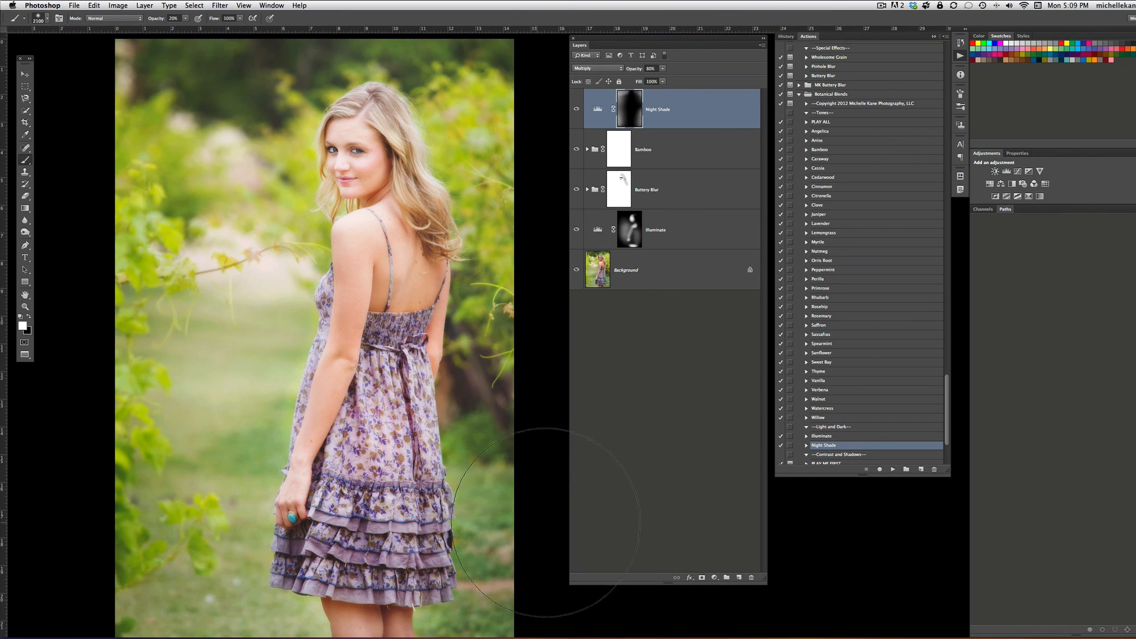
Step: Paint subtle Night Shade darkening over the woman on the layer mask at 10% brush opacity, varying smaller brush sizes and finishing at 500 px
{"action": "key", "text": "bracketleft"}
{"action": "key", "text": "bracketleft"}
{"action": "key", "text": "bracketleft"}
{"action": "key", "text": "bracketleft"}
{"action": "key", "text": "bracketleft"}
{"action": "key", "text": "bracketleft"}
{"action": "key", "text": "bracketleft"}
{"action": "key", "text": "bracketleft"}
{"action": "key", "text": "bracketleft"}
{"action": "key", "text": "bracketleft"}
{"action": "key", "text": "bracketleft"}
{"action": "key", "text": "bracketleft"}
{"action": "key", "text": "bracketleft"}
{"action": "key", "text": "bracketleft"}
{"action": "key", "text": "bracketleft"}
{"action": "key", "text": "bracketleft"}
{"action": "key", "text": "bracketleft"}
{"action": "key", "text": "bracketleft"}
{"action": "key", "text": "bracketleft"}
{"action": "key", "text": "bracketleft"}
{"action": "key", "text": "bracketleft"}
{"action": "key", "text": "bracketright"}
{"action": "key", "text": "bracketright"}
{"action": "key", "text": "bracketright"}
{"action": "key", "text": "bracketright"}
{"action": "key", "text": "bracketleft"}
{"action": "key", "text": "bracketleft"}
{"action": "key", "text": "bracketleft"}
{"action": "key", "text": "bracketleft"}
{"action": "key", "text": "bracketleft"}
{"action": "key", "text": "bracketleft"}
{"action": "key", "text": "bracketleft"}
{"action": "key", "text": "bracketright"}
{"action": "key", "text": "bracketright"}
{"action": "key", "text": "bracketleft"}
{"action": "key", "text": "bracketleft"}
{"action": "key", "text": "bracketleft"}
{"action": "key", "text": "bracketleft"}
{"action": "key", "text": "bracketleft"}
{"action": "key", "text": "bracketleft"}
{"action": "key", "text": "bracketright"}
{"action": "key", "text": "bracketright"}
{"action": "key", "text": "bracketright"}
{"action": "key", "text": "bracketright"}
{"action": "key", "text": "bracketright"}
{"action": "key", "text": "bracketright"}
{"action": "key", "text": "bracketright"}
{"action": "key", "text": "bracketright"}
{"action": "key", "text": "bracketright"}
{"action": "key", "text": "bracketright"}
{"action": "key", "text": "bracketright"}
{"action": "key", "text": "bracketright"}
{"action": "key", "text": "bracketright"}
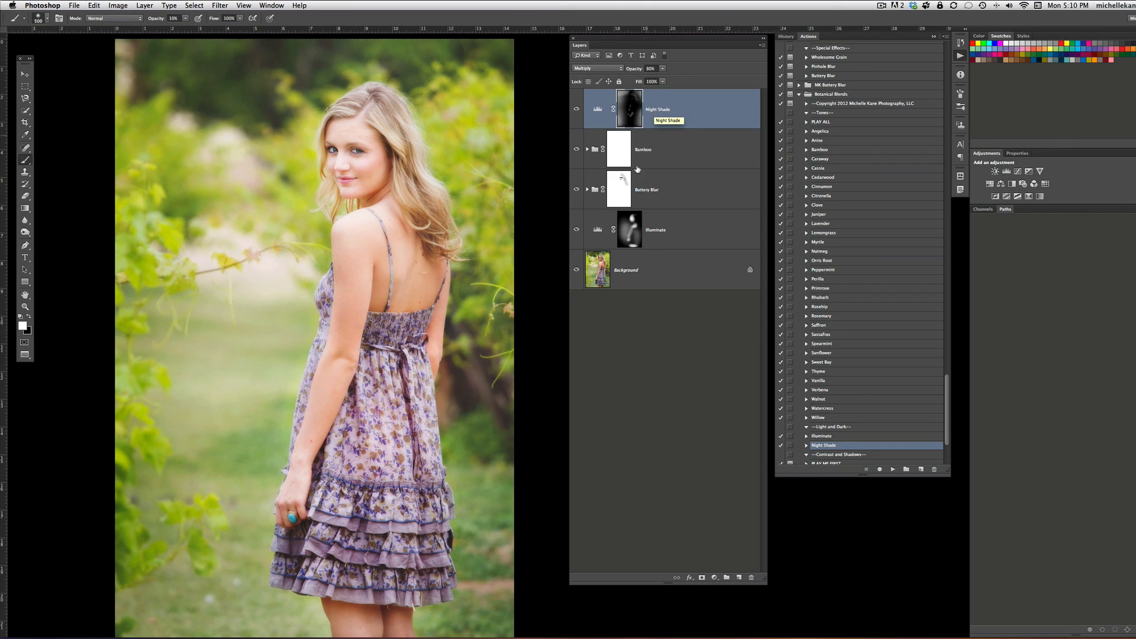
Step: Compare the original Background photo alone with the fully retouched version, and leave all layers shown
{"action": "left_click", "coordinate": [578, 270], "text": "alt"}
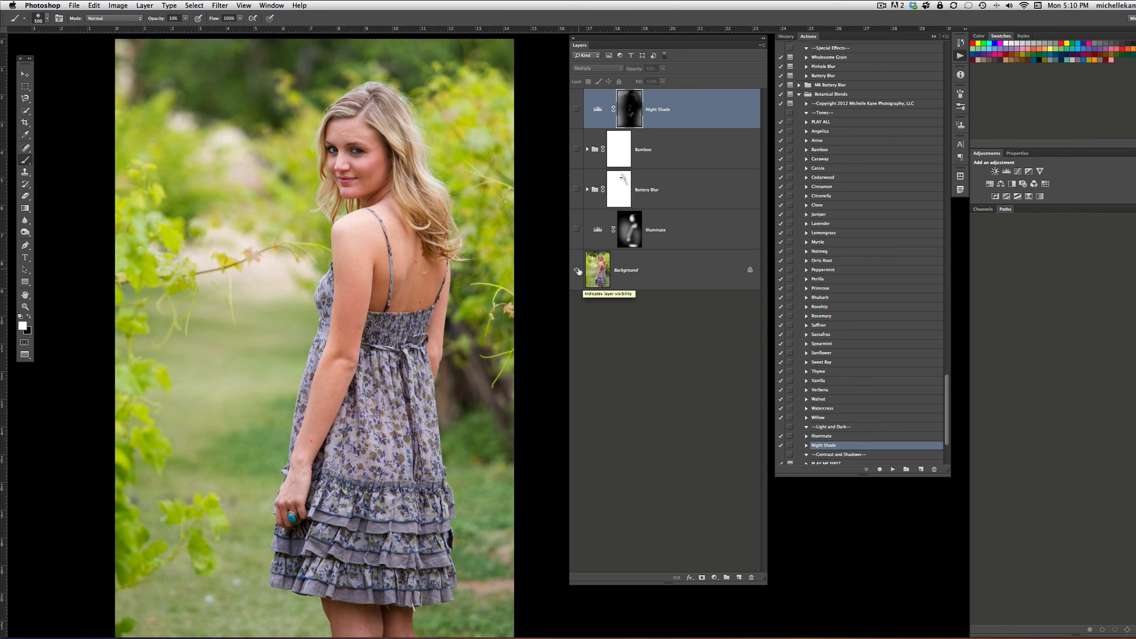
{"action": "left_click", "coordinate": [577, 270], "text": "alt"}
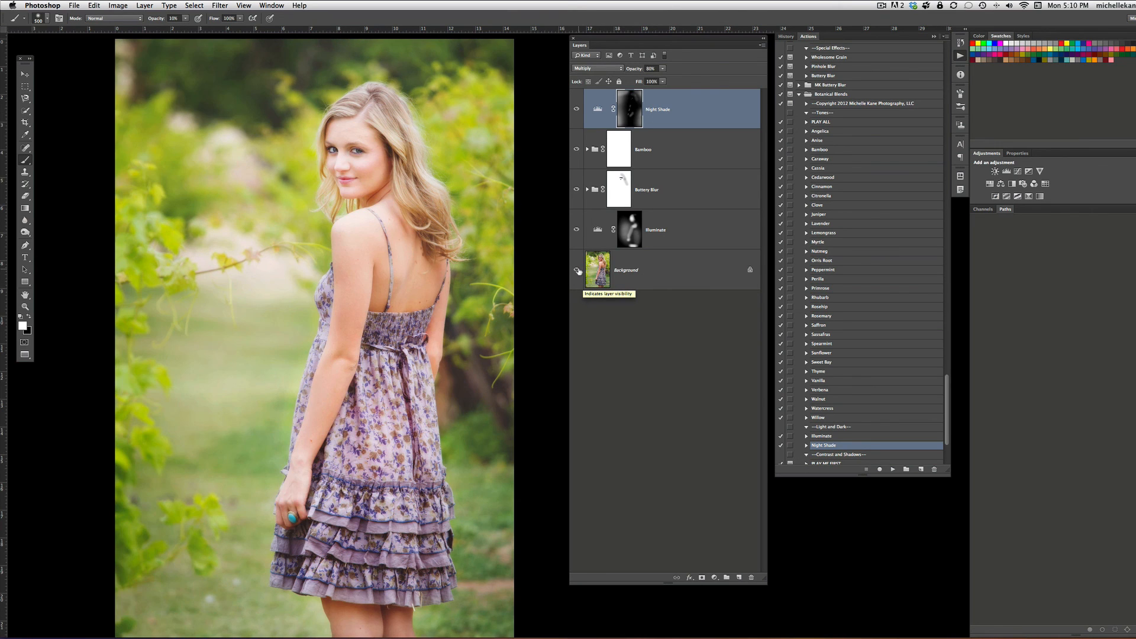